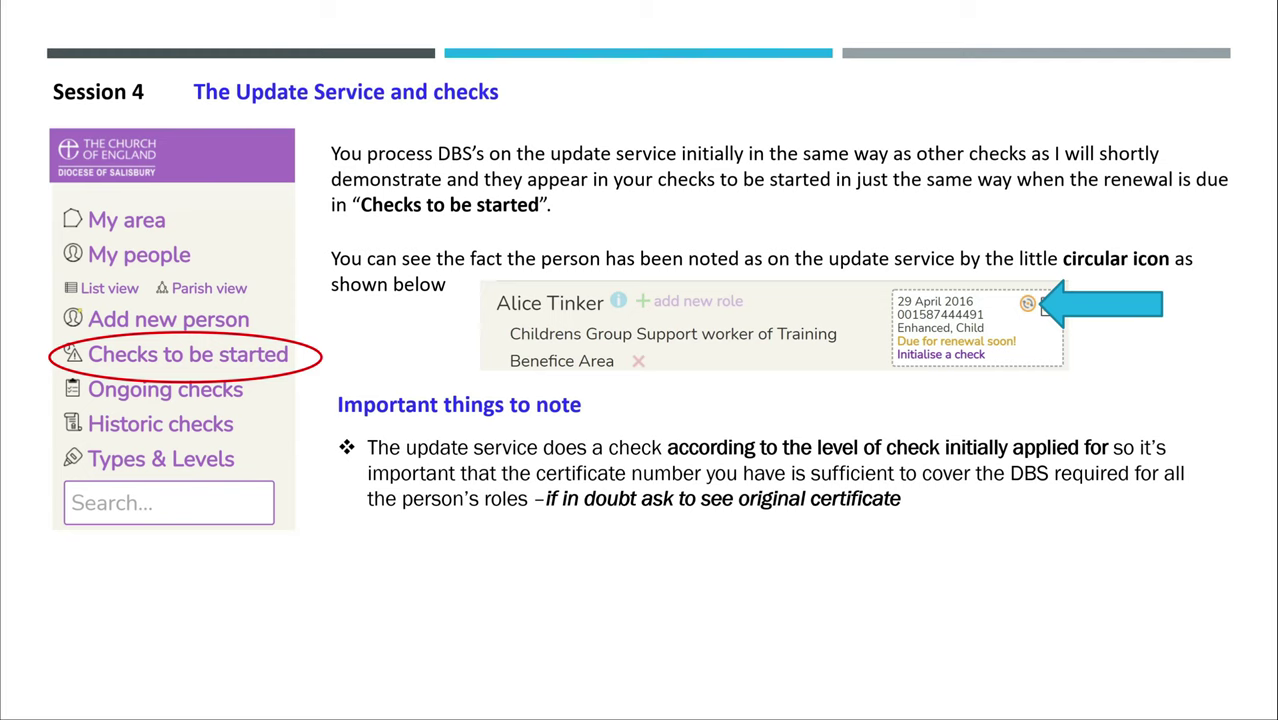
- Reveal the last slide notes on applicant-registered certificates and un-ticking the Update Service
{"action": "key", "text": "Right"}
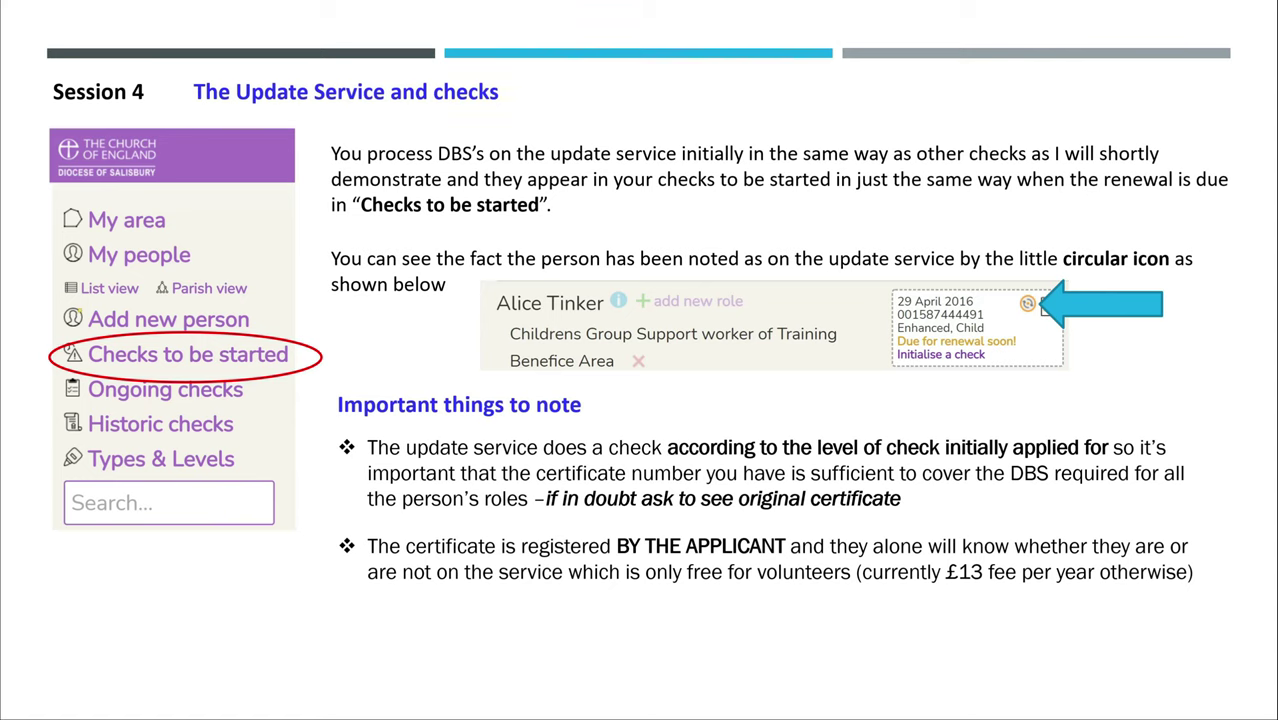
{"action": "key", "text": "Right"}
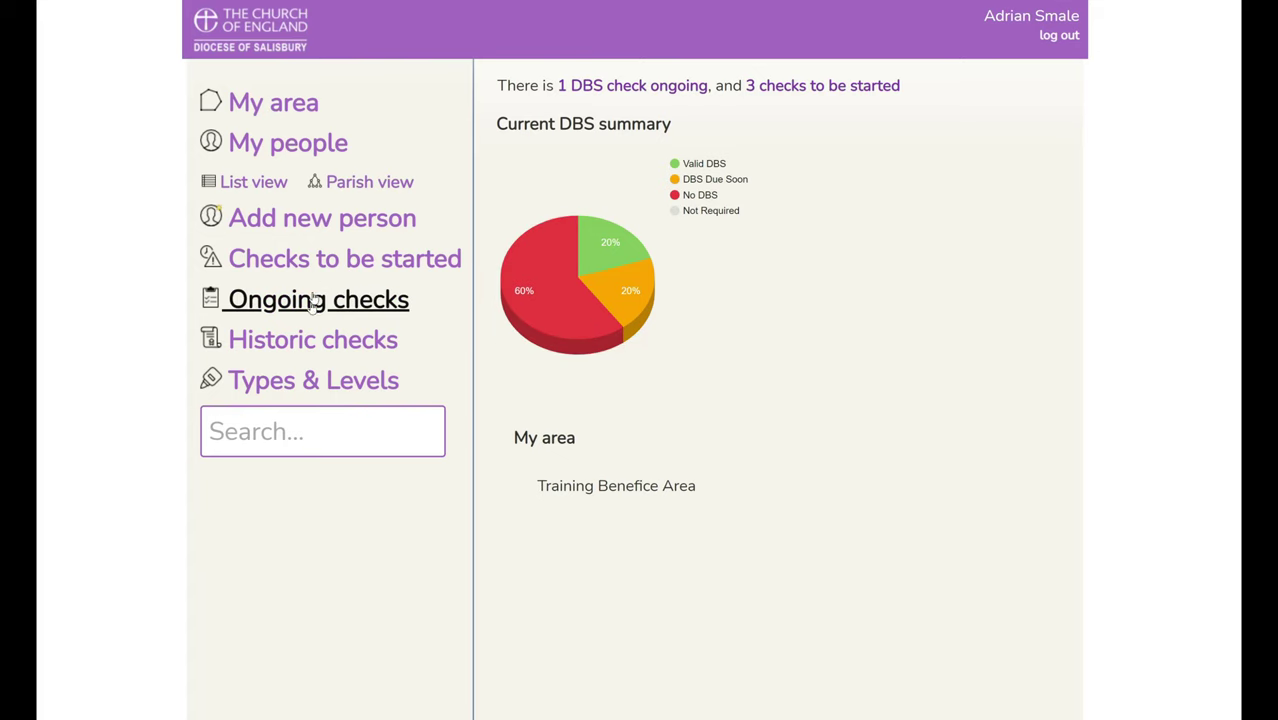
- From Checks to be started, start a new DBS check for the Update Service applicant
{"action": "left_click", "coordinate": [331, 261]}
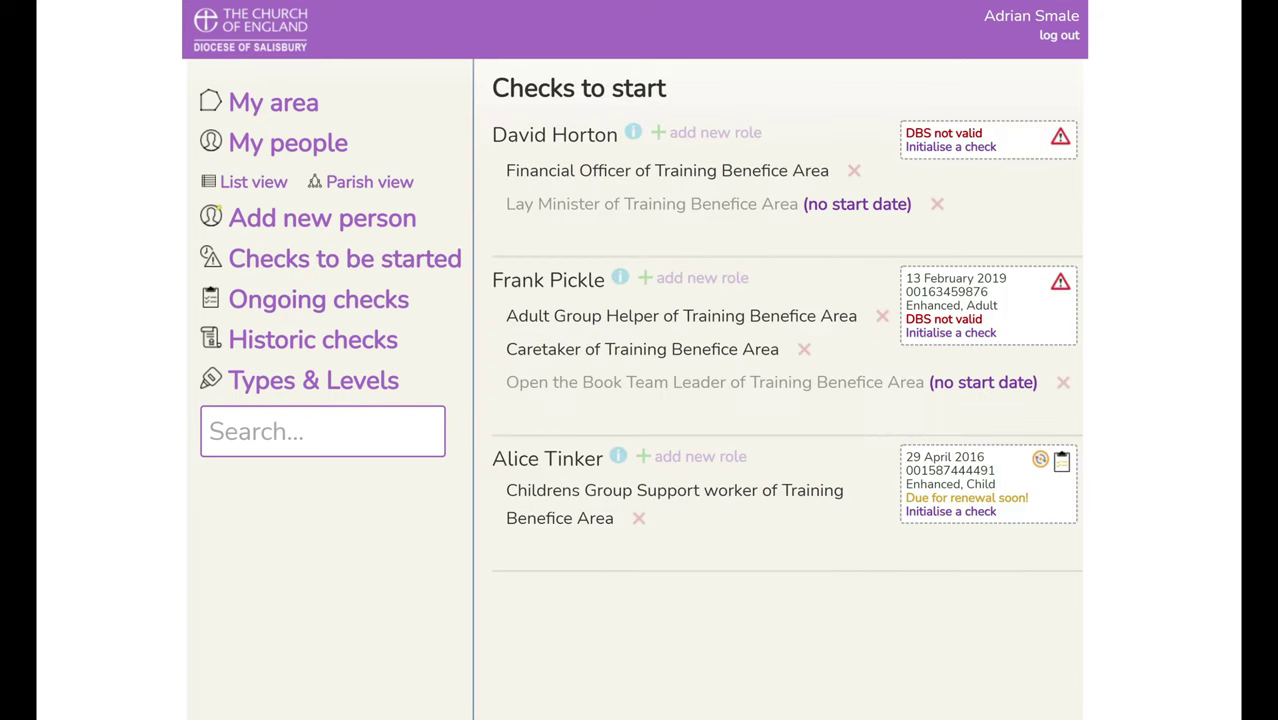
{"action": "mouse_move", "coordinate": [1042, 461]}
{"action": "left_click", "coordinate": [955, 515]}
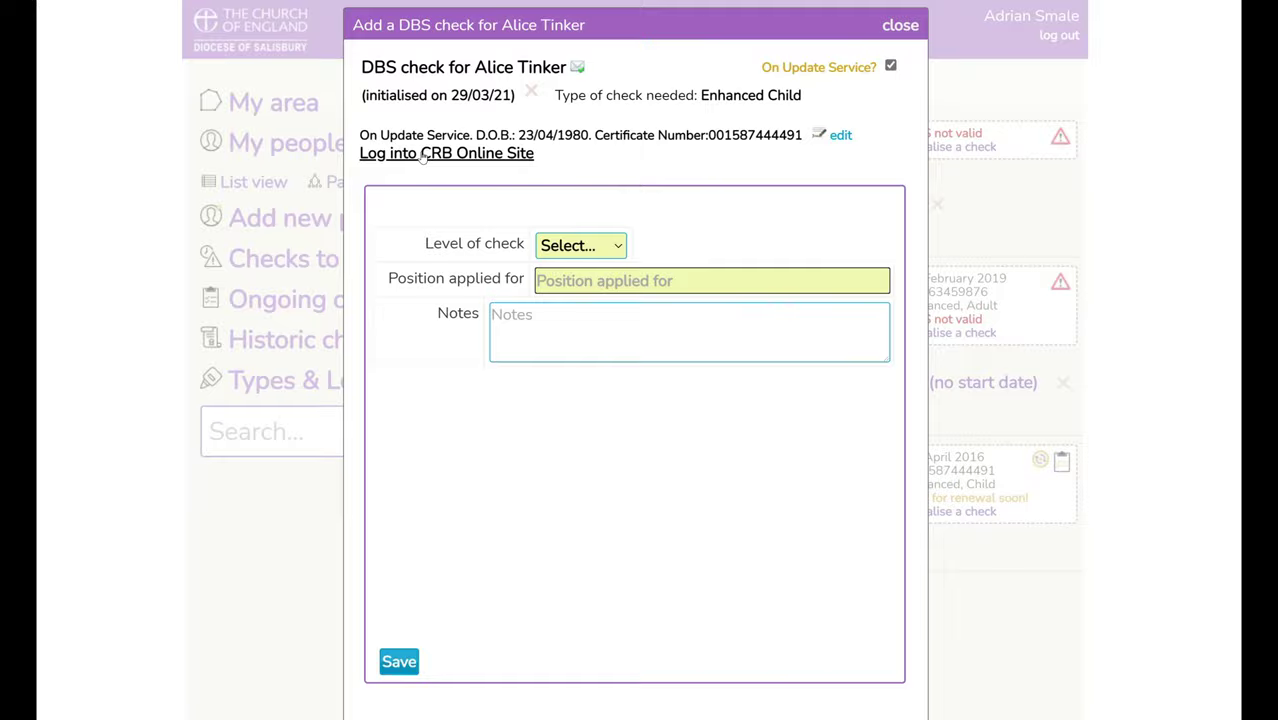
- Log into the DBS Update Service as Salisbury Diocese with the checker's forename and surname
{"action": "left_click", "coordinate": [422, 156]}
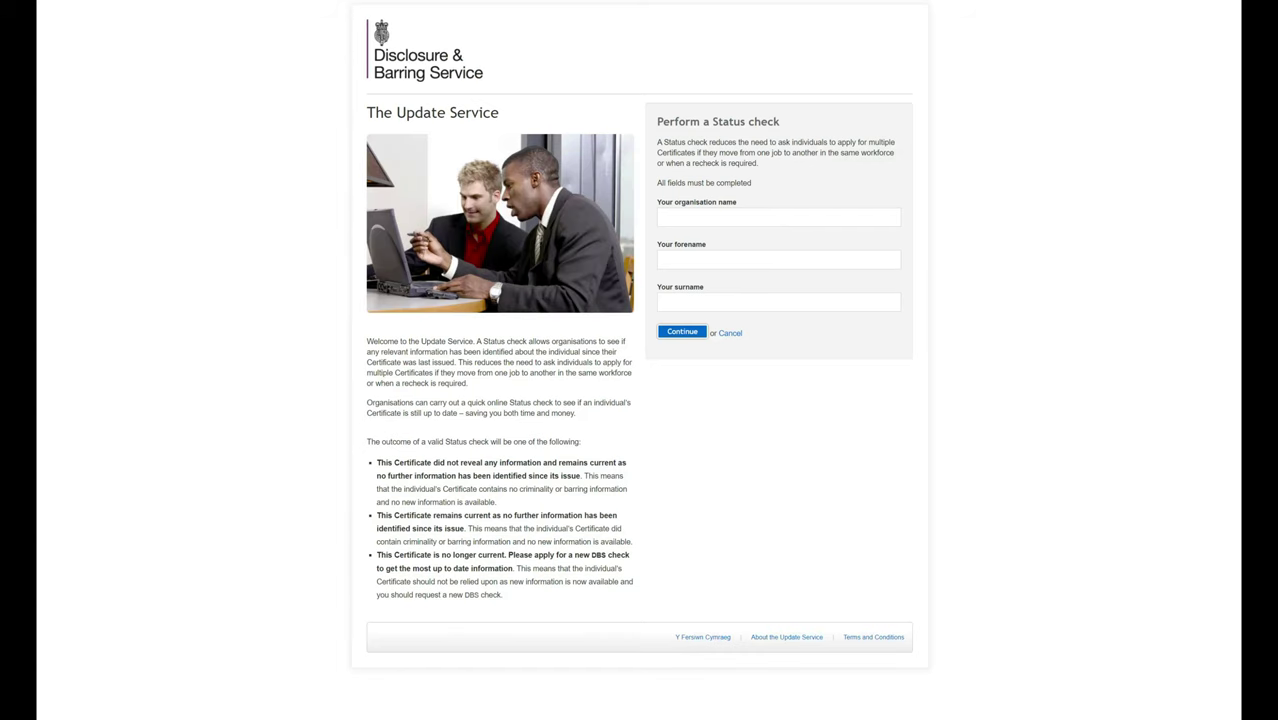
{"action": "type", "text": "Salisbury"}
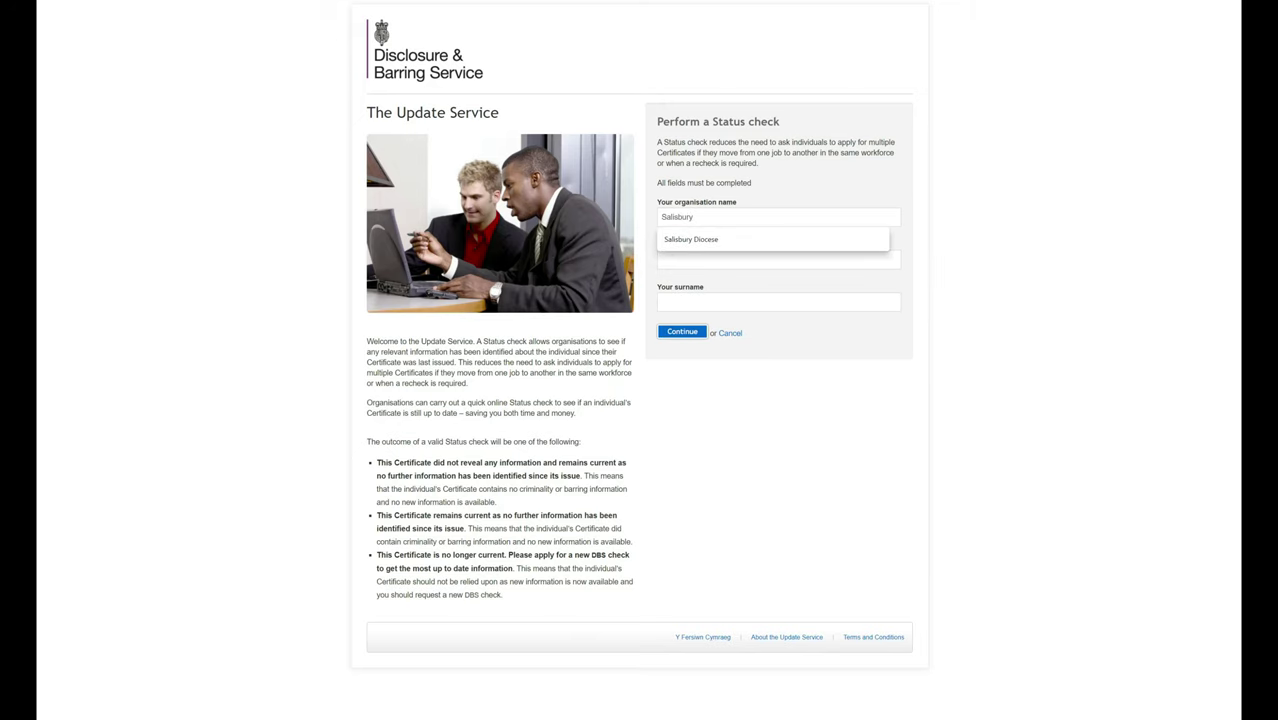
{"action": "key", "text": "Down"}
{"action": "key", "text": "Return"}
{"action": "key", "text": "Tab"}
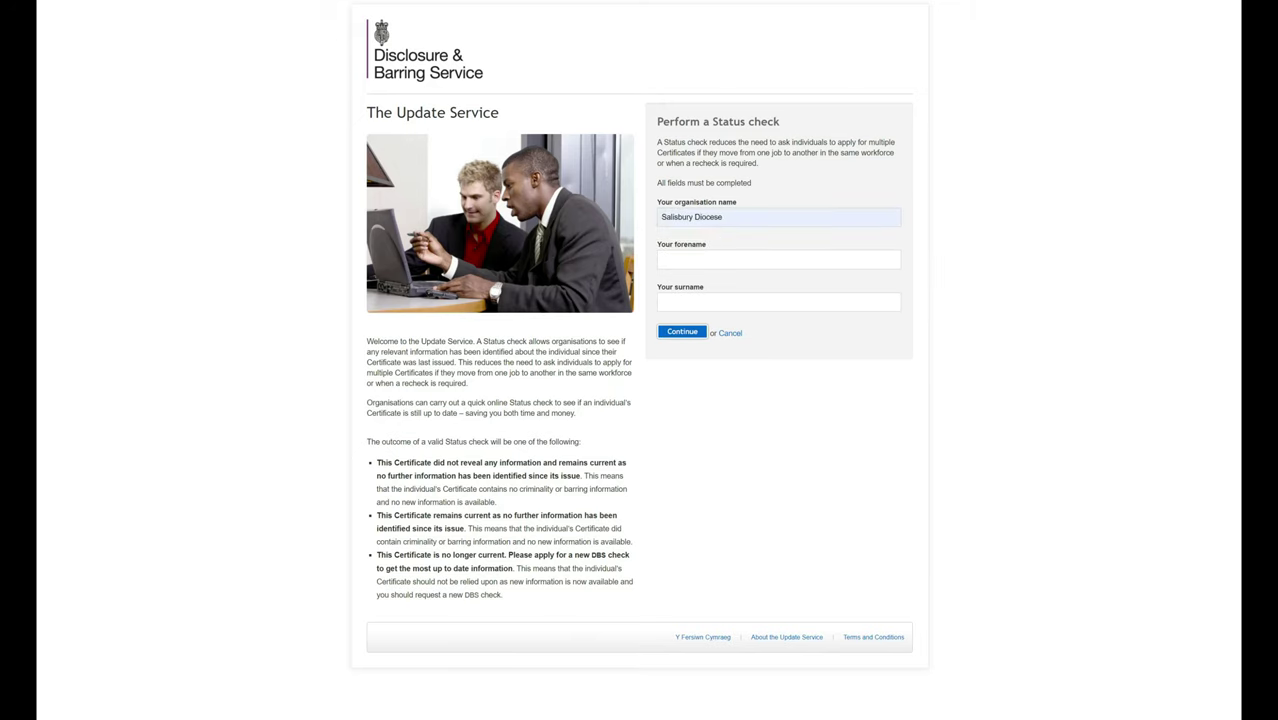
{"action": "key", "text": "Down"}
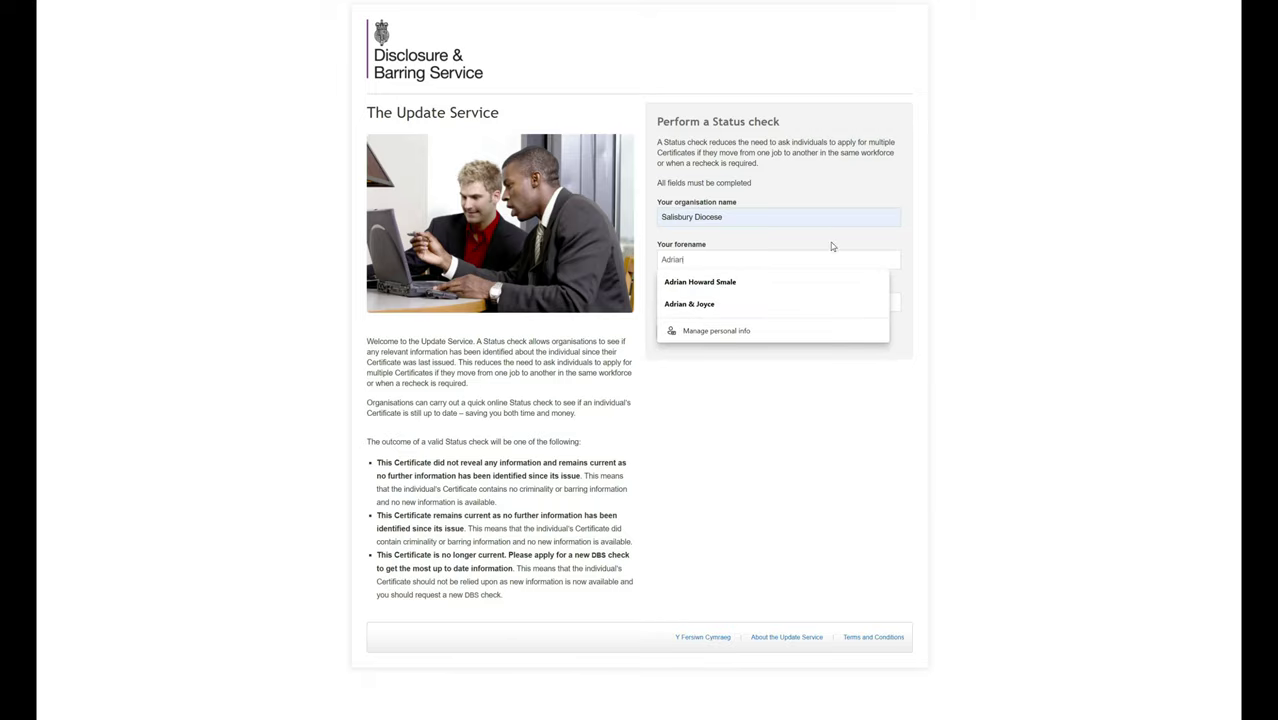
{"action": "key", "text": "Tab"}
{"action": "key", "text": "Down"}
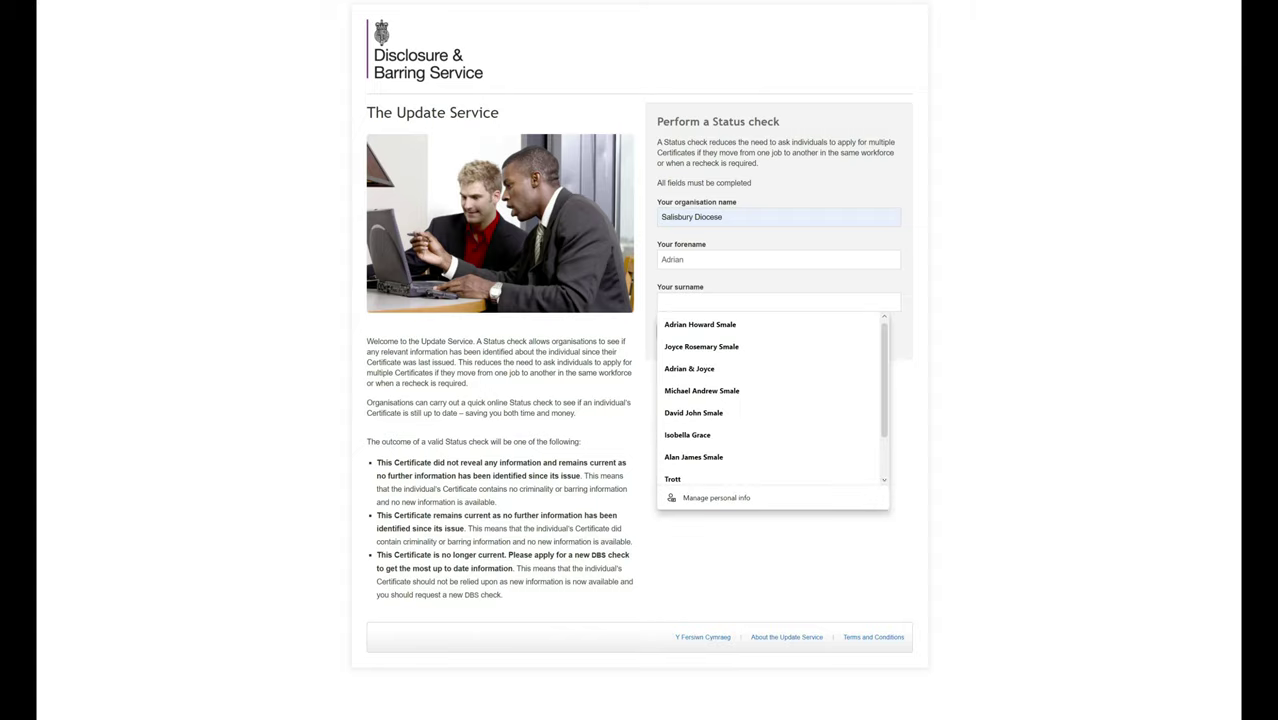
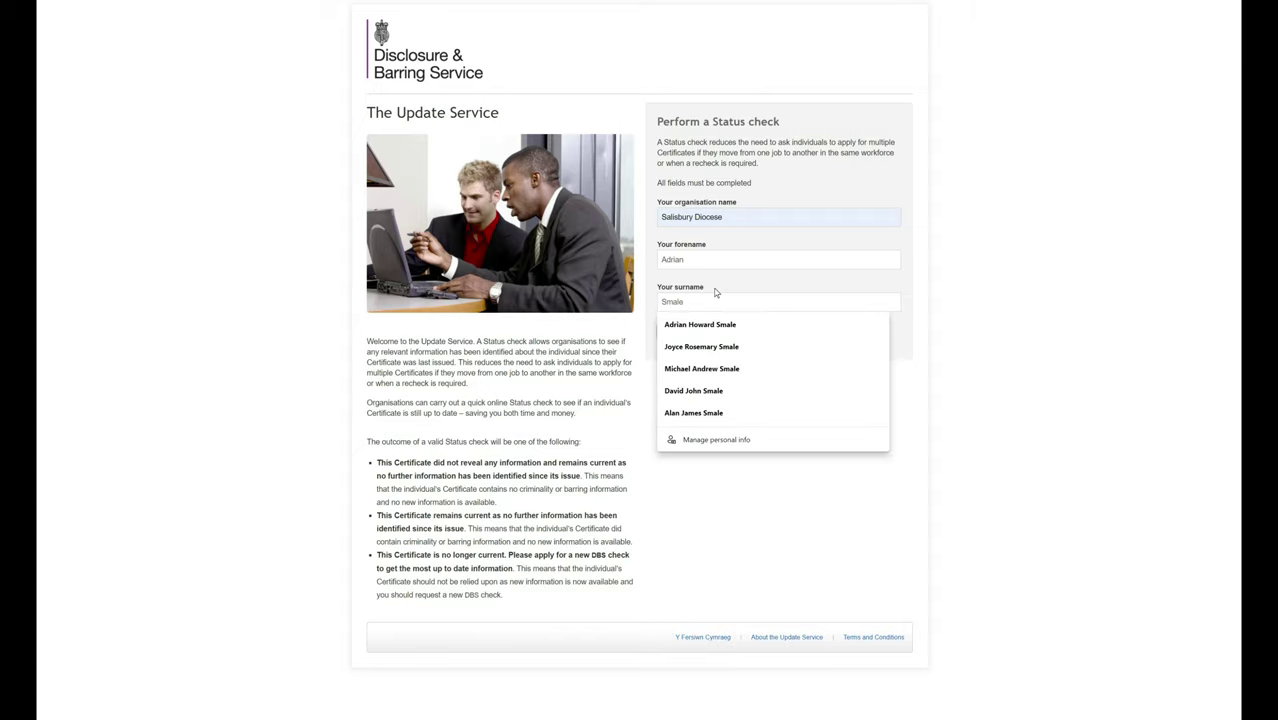
{"action": "left_click", "coordinate": [678, 333]}
{"action": "left_click", "coordinate": [680, 332]}
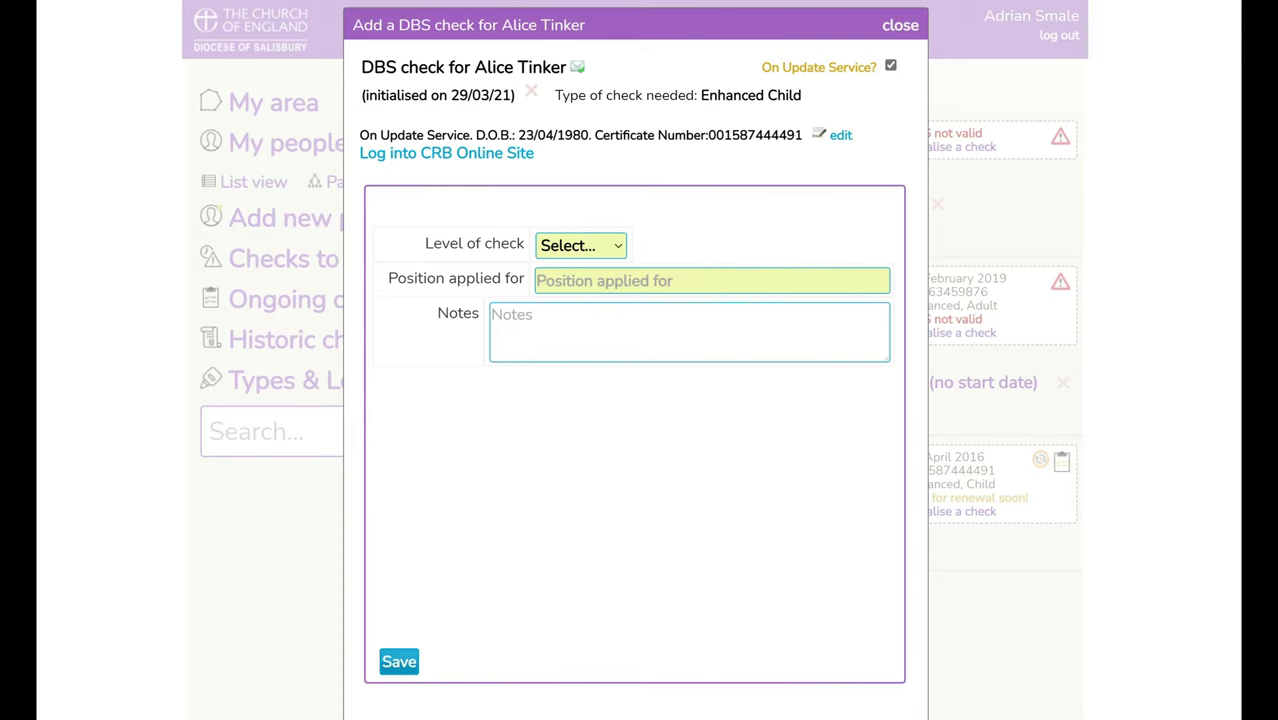
- Copy the applicant's certificate number, date of birth and surname from the check form
{"action": "left_click_drag", "start_coordinate": [803, 135], "coordinate": [708, 135]}
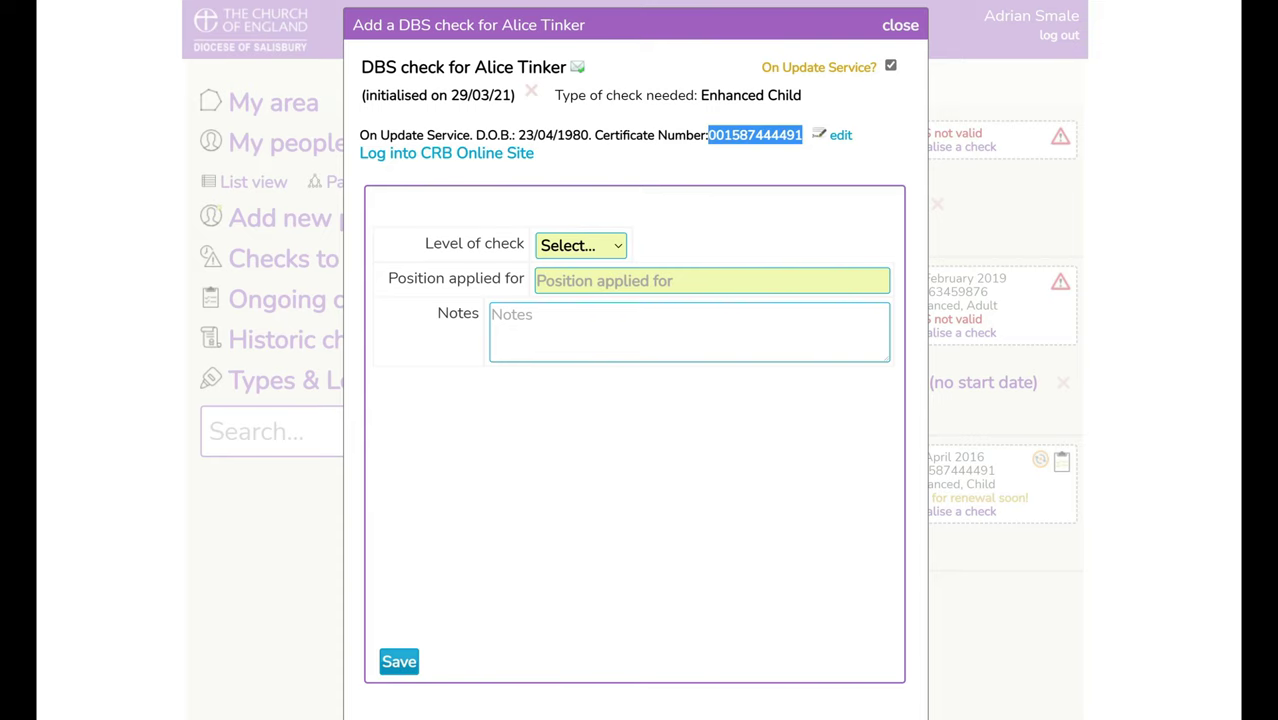
{"action": "right_click", "coordinate": [720, 136]}
{"action": "left_click", "coordinate": [747, 148]}
{"action": "left_click_drag", "start_coordinate": [589, 135], "coordinate": [518, 135]}
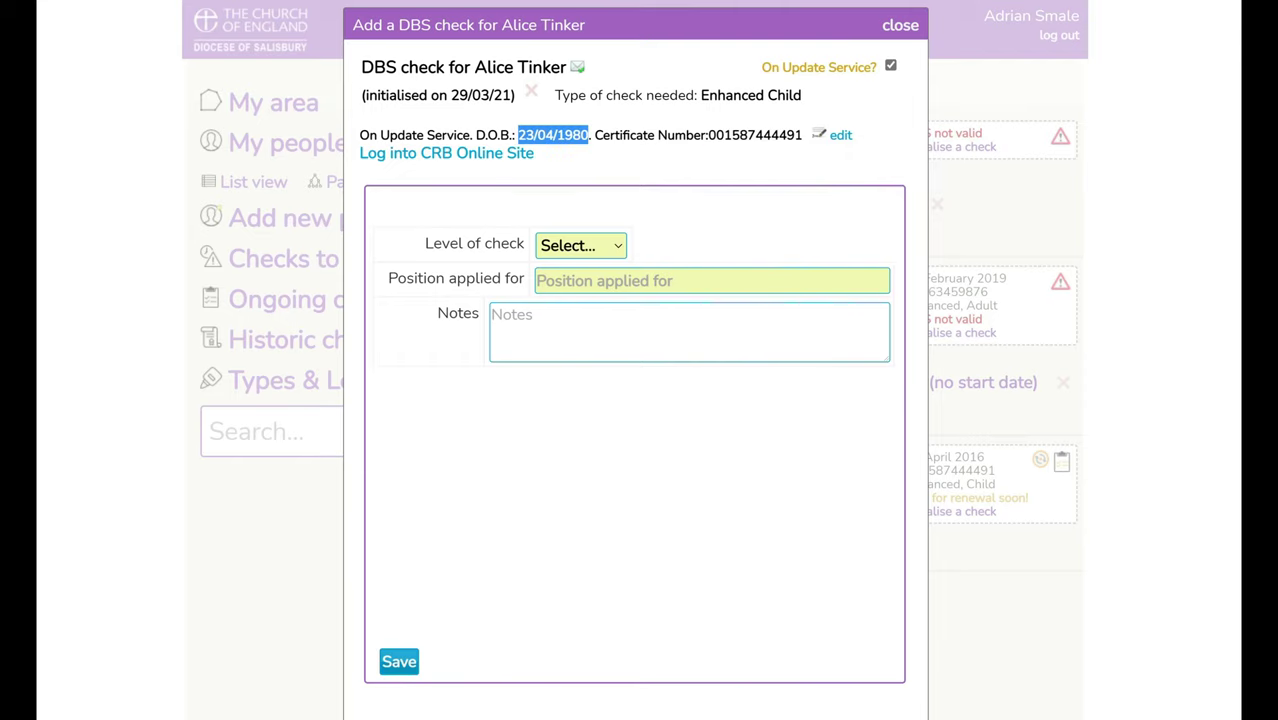
{"action": "right_click", "coordinate": [522, 135]}
{"action": "left_click", "coordinate": [542, 146]}
{"action": "left_click_drag", "start_coordinate": [567, 67], "coordinate": [517, 67]}
{"action": "right_click", "coordinate": [521, 67]}
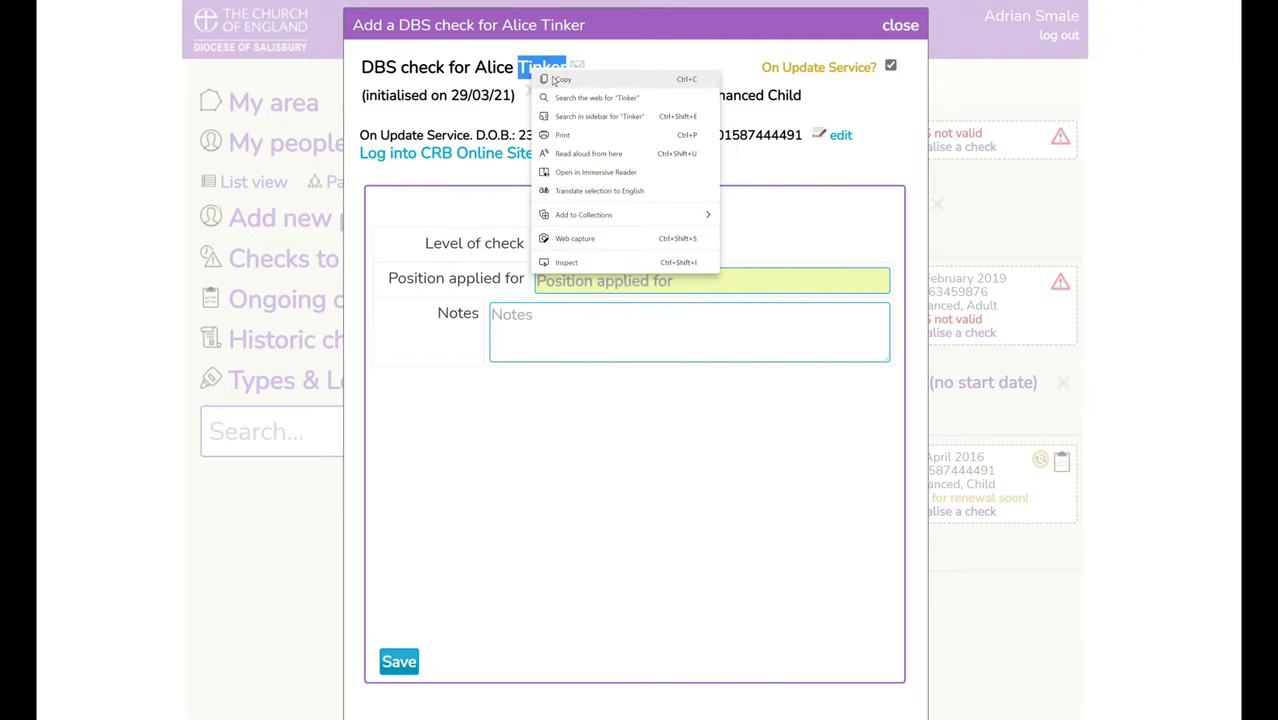
{"action": "left_click", "coordinate": [550, 79]}
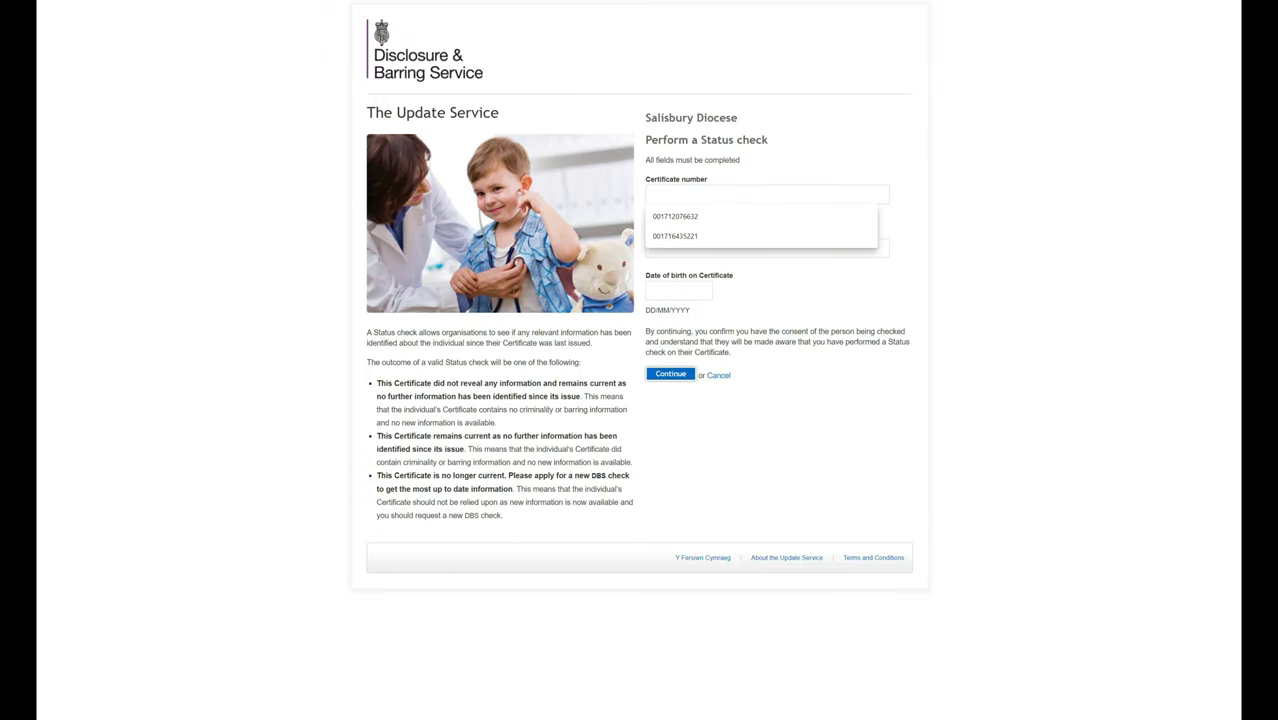
- Paste certificate number, surname and date of birth into the status check, then agree the declaration
{"action": "key", "text": "super+v"}
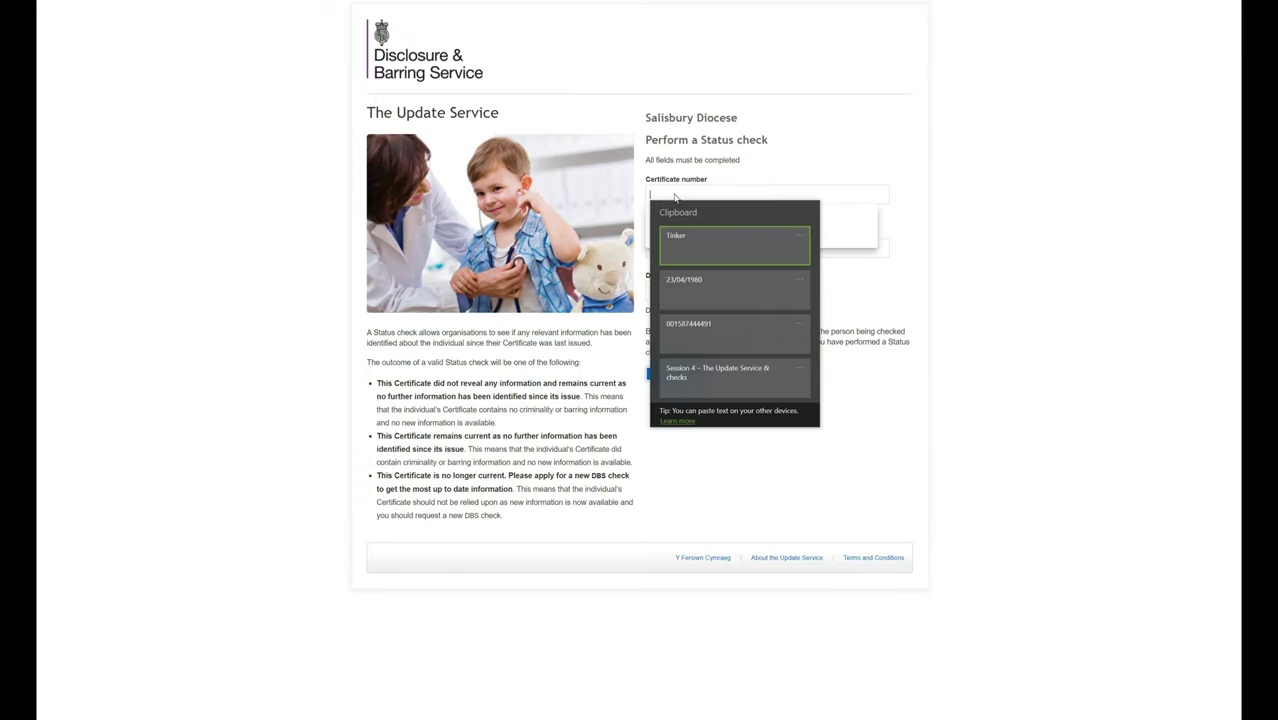
{"action": "left_click", "coordinate": [700, 341]}
{"action": "left_click", "coordinate": [646, 249]}
{"action": "key", "text": "super+v"}
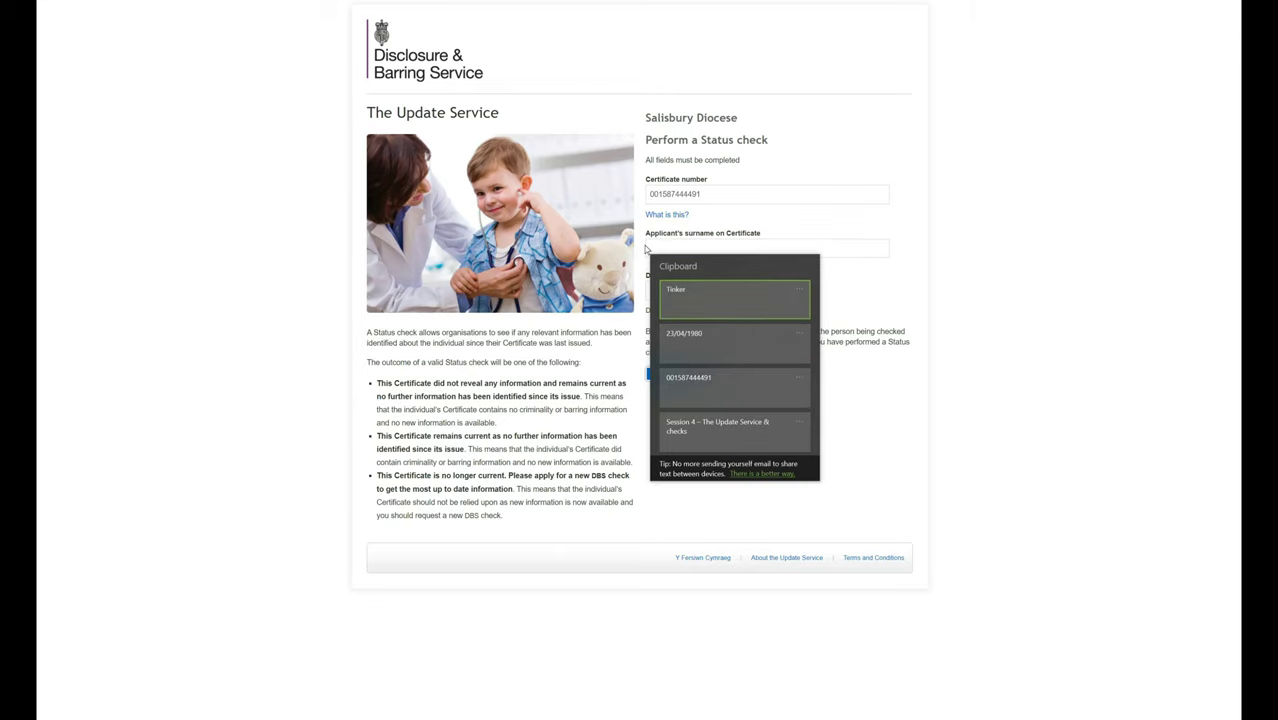
{"action": "left_click", "coordinate": [693, 300]}
{"action": "left_click", "coordinate": [678, 290]}
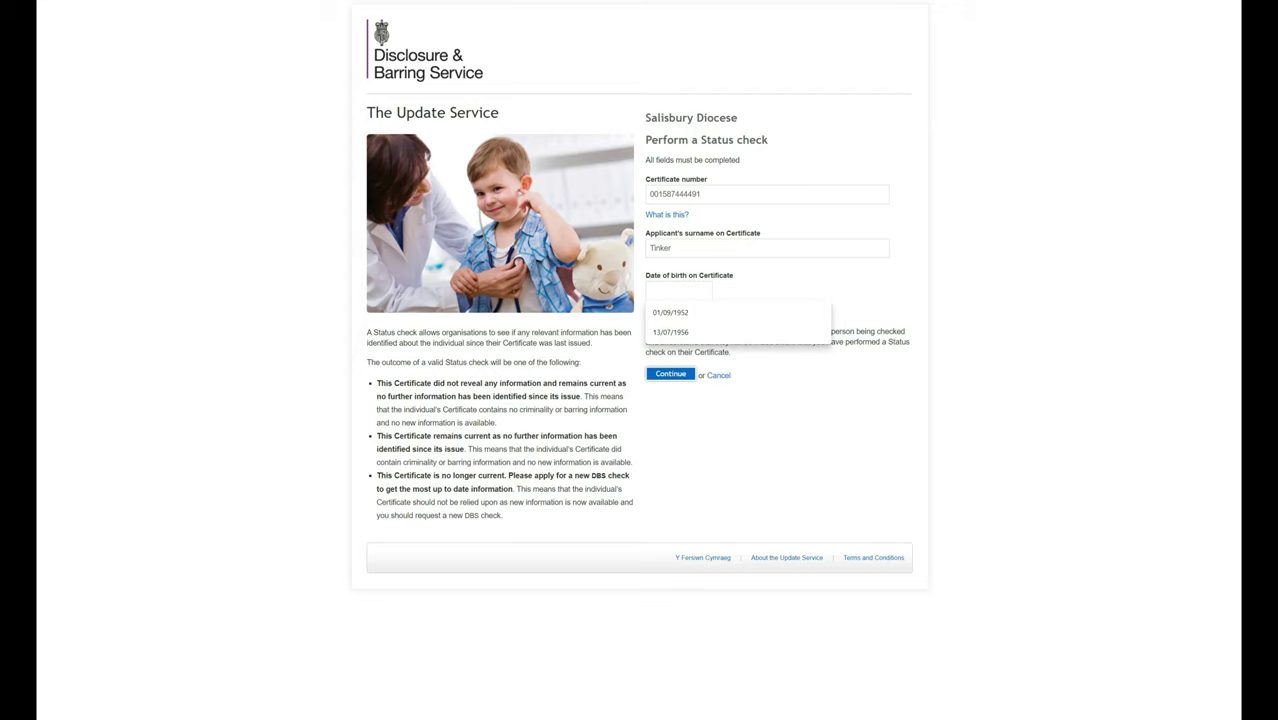
{"action": "key", "text": "super+v"}
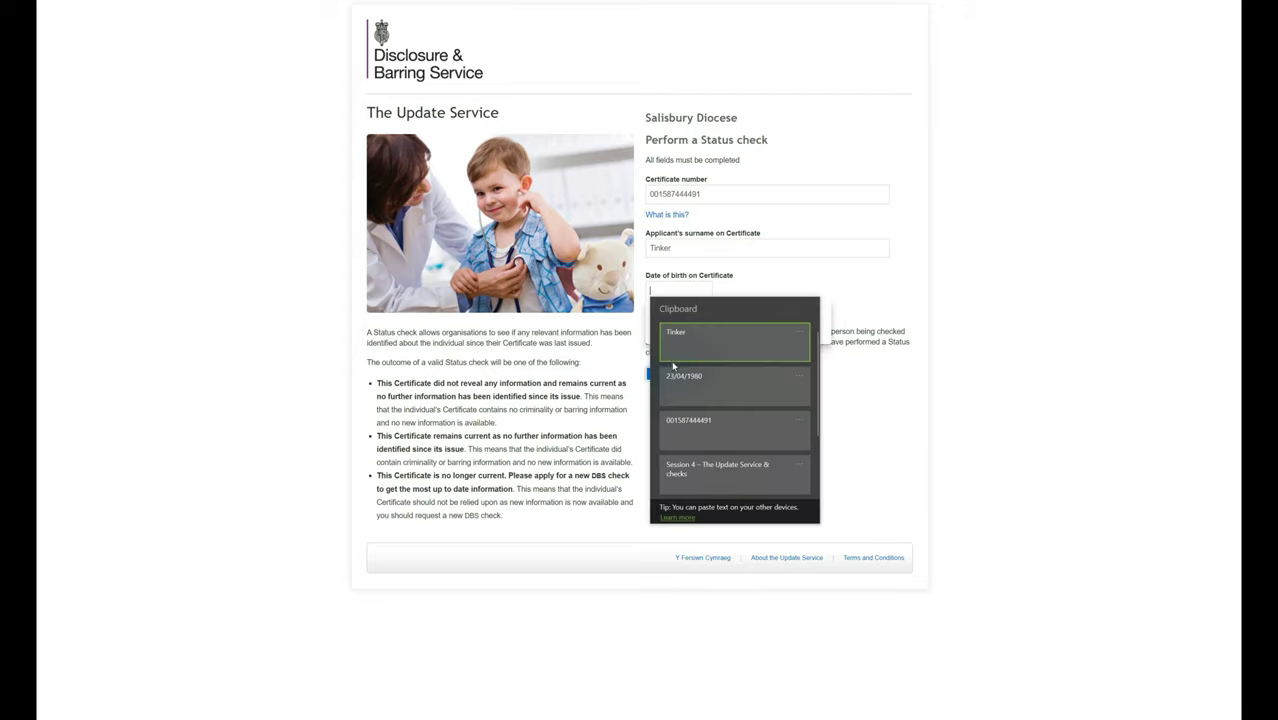
{"action": "left_click", "coordinate": [686, 389]}
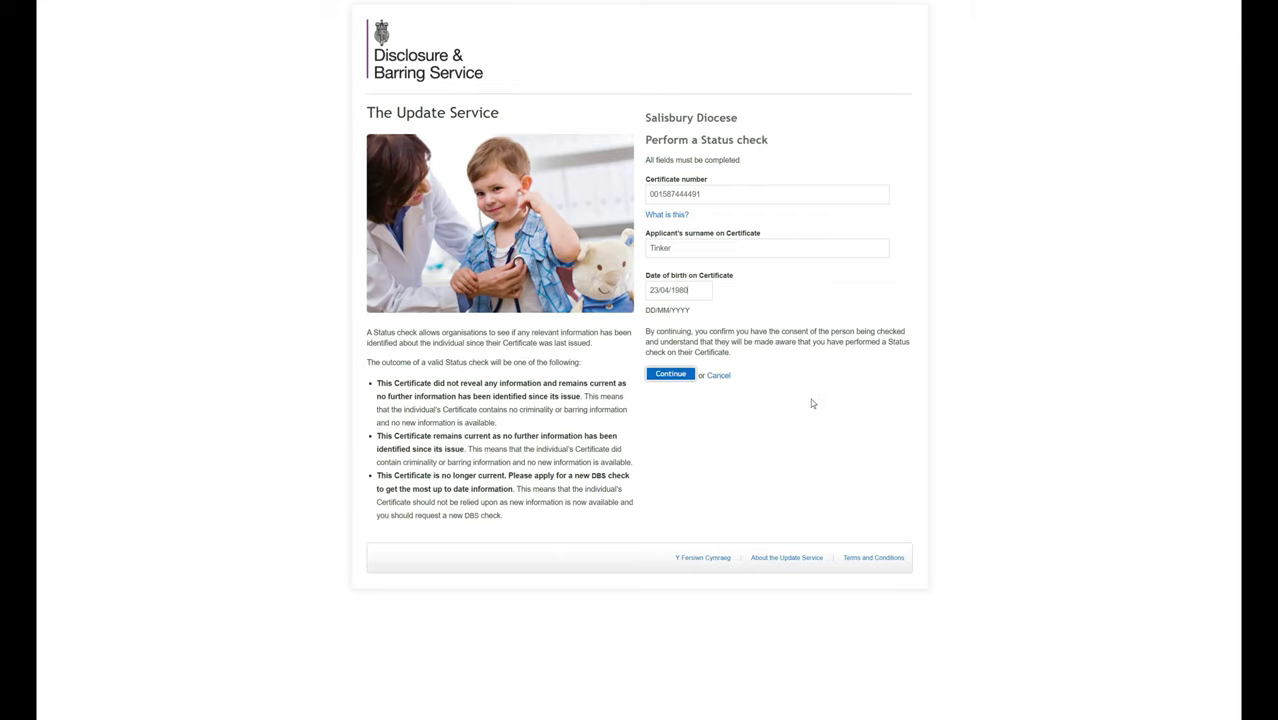
{"action": "left_click", "coordinate": [672, 376]}
{"action": "left_click", "coordinate": [489, 414]}
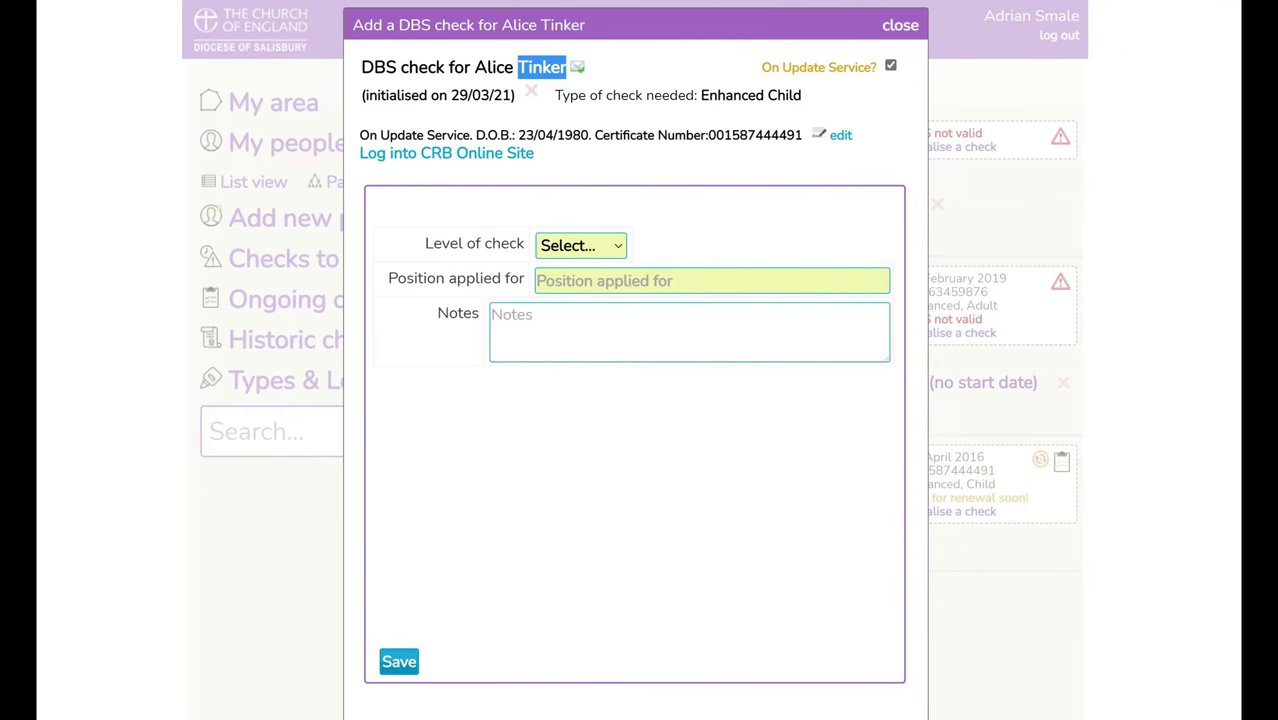
- Set the check to Enhanced, Child, Volunteer with position 'Childrens Worker'
{"action": "left_click", "coordinate": [580, 245]}
{"action": "left_click", "coordinate": [590, 322]}
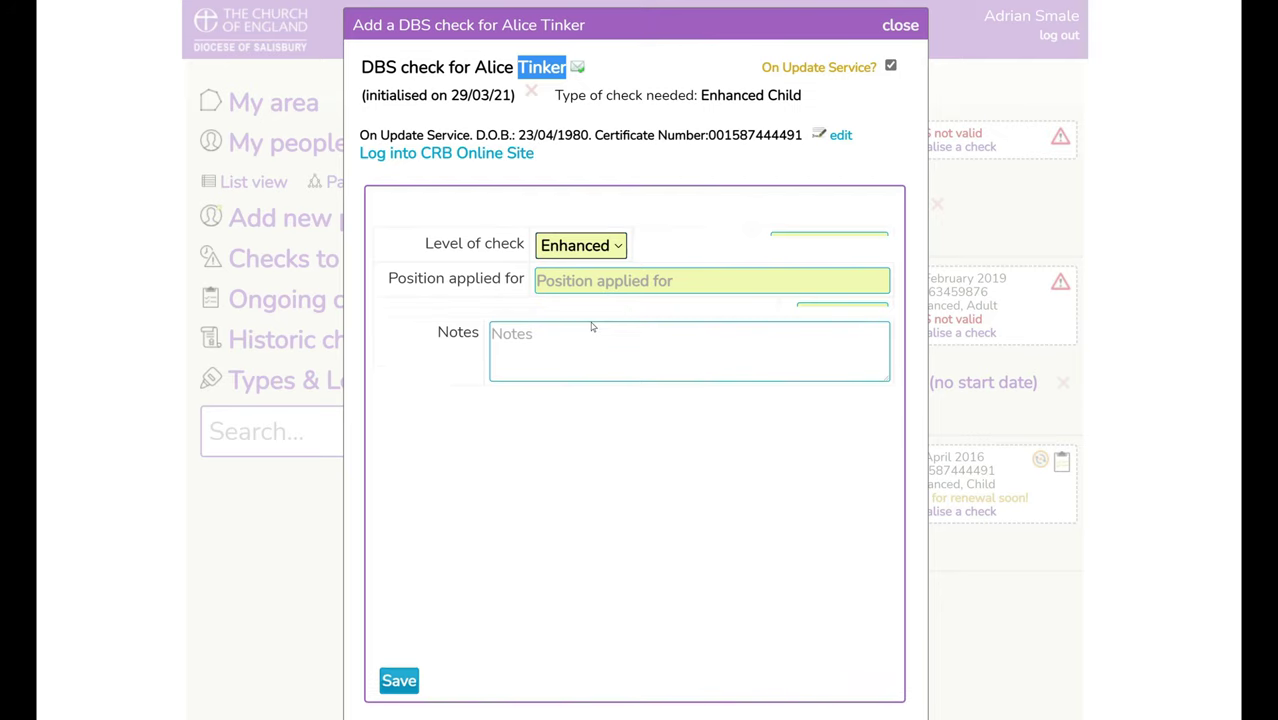
{"action": "left_click", "coordinate": [800, 245]}
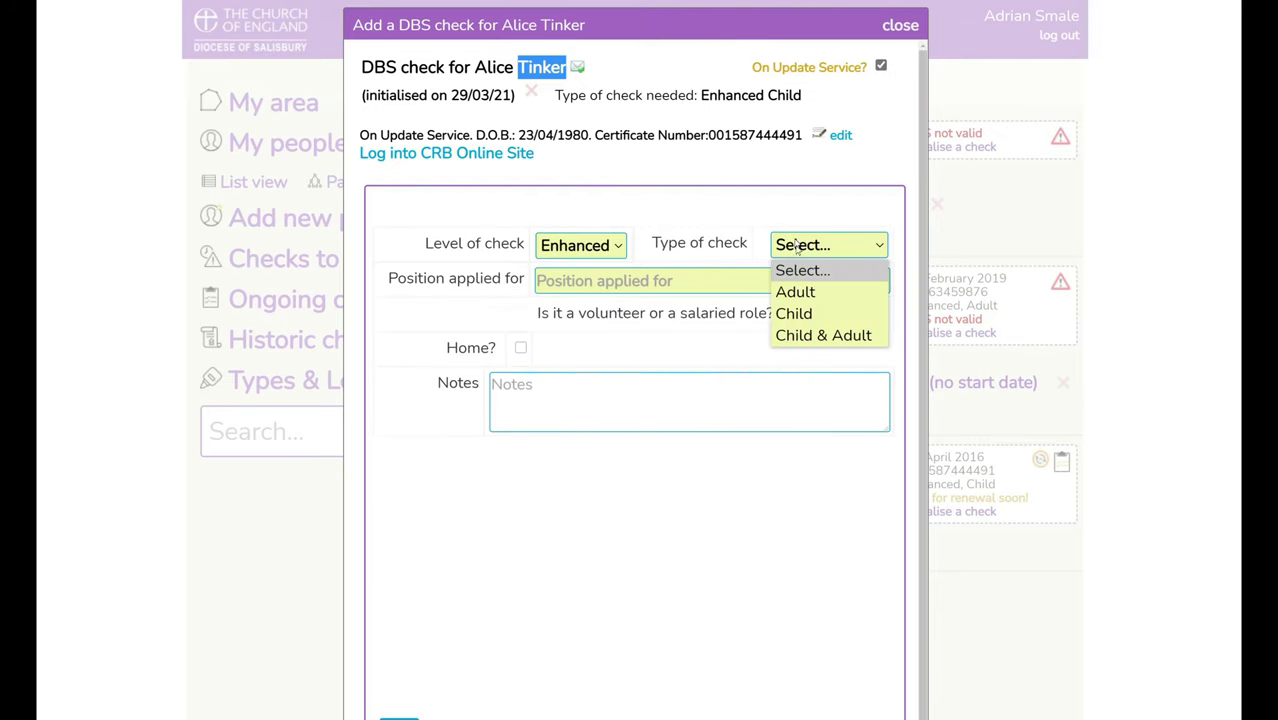
{"action": "left_click", "coordinate": [818, 313]}
{"action": "left_click", "coordinate": [840, 315]}
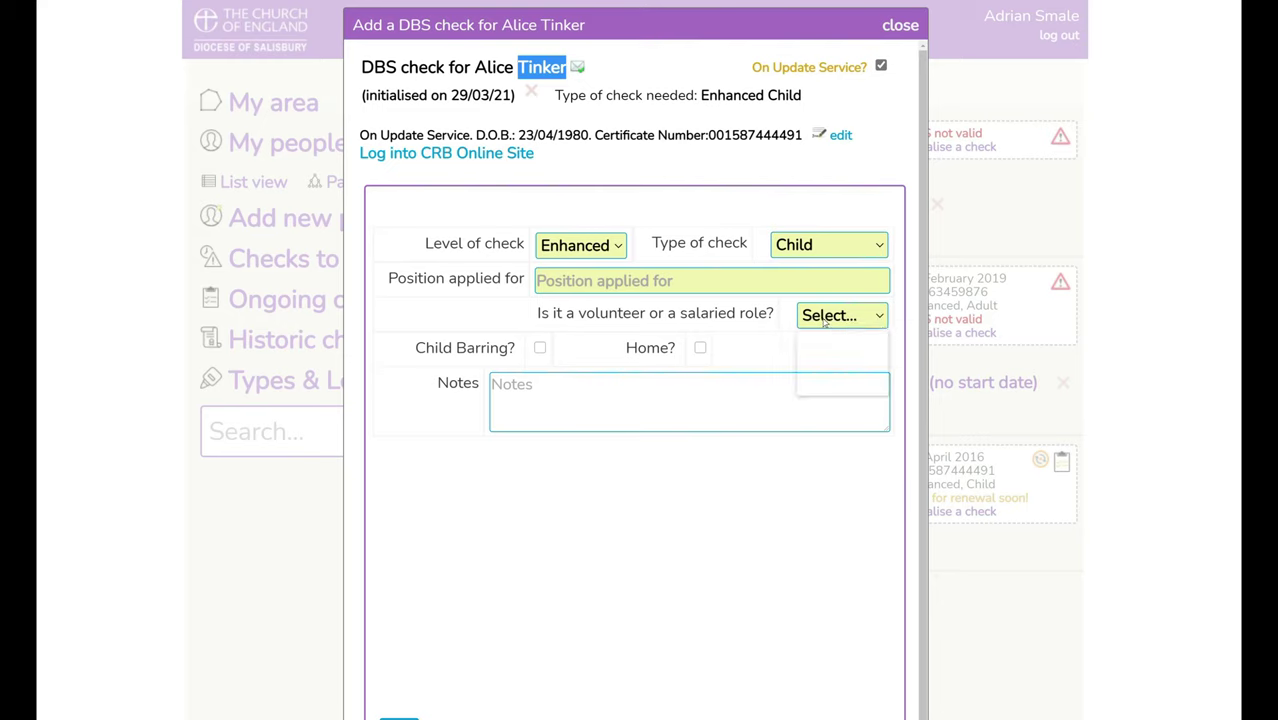
{"action": "left_click", "coordinate": [840, 390]}
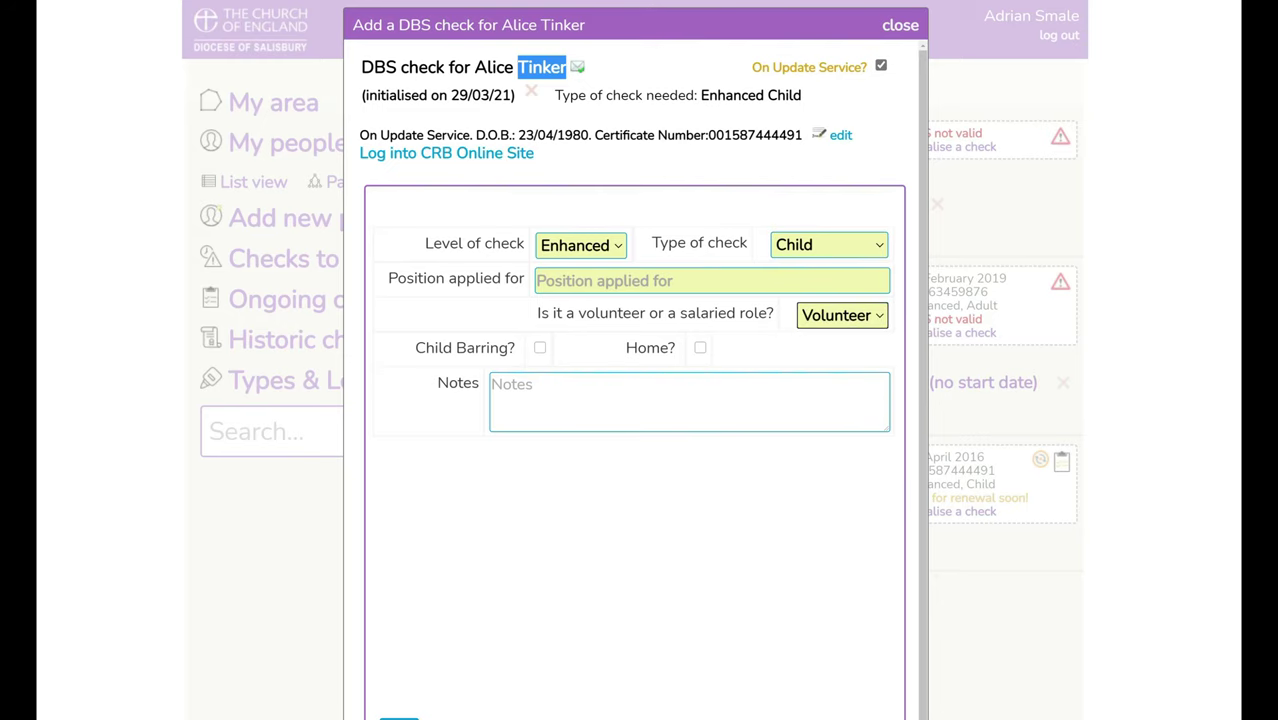
{"action": "left_click", "coordinate": [557, 281]}
{"action": "type", "text": "Children"}
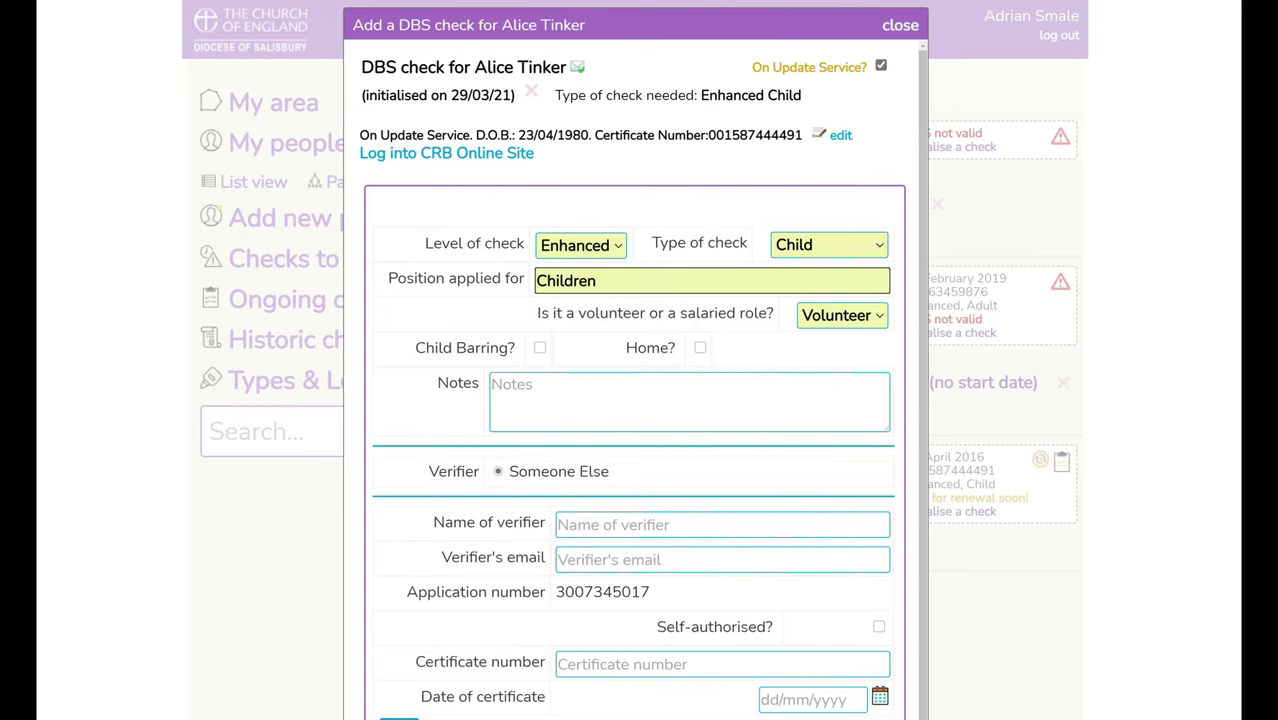
{"action": "type", "text": "s Worker"}
- Paste the applicant's certificate number and set the certificate date to 29 March 2021
{"action": "scroll", "coordinate": [632, 376], "scroll_direction": "down", "scroll_amount": 1}
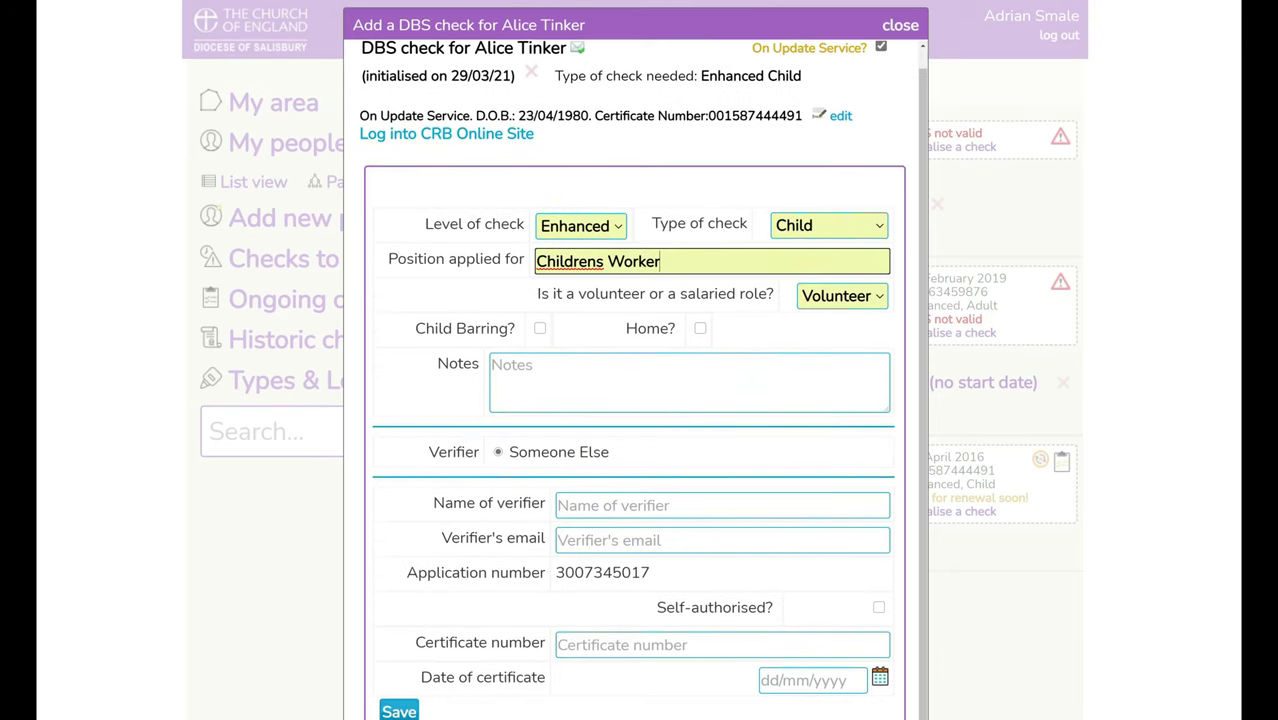
{"action": "left_click_drag", "start_coordinate": [803, 115], "coordinate": [708, 115]}
{"action": "key", "text": "ctrl+c"}
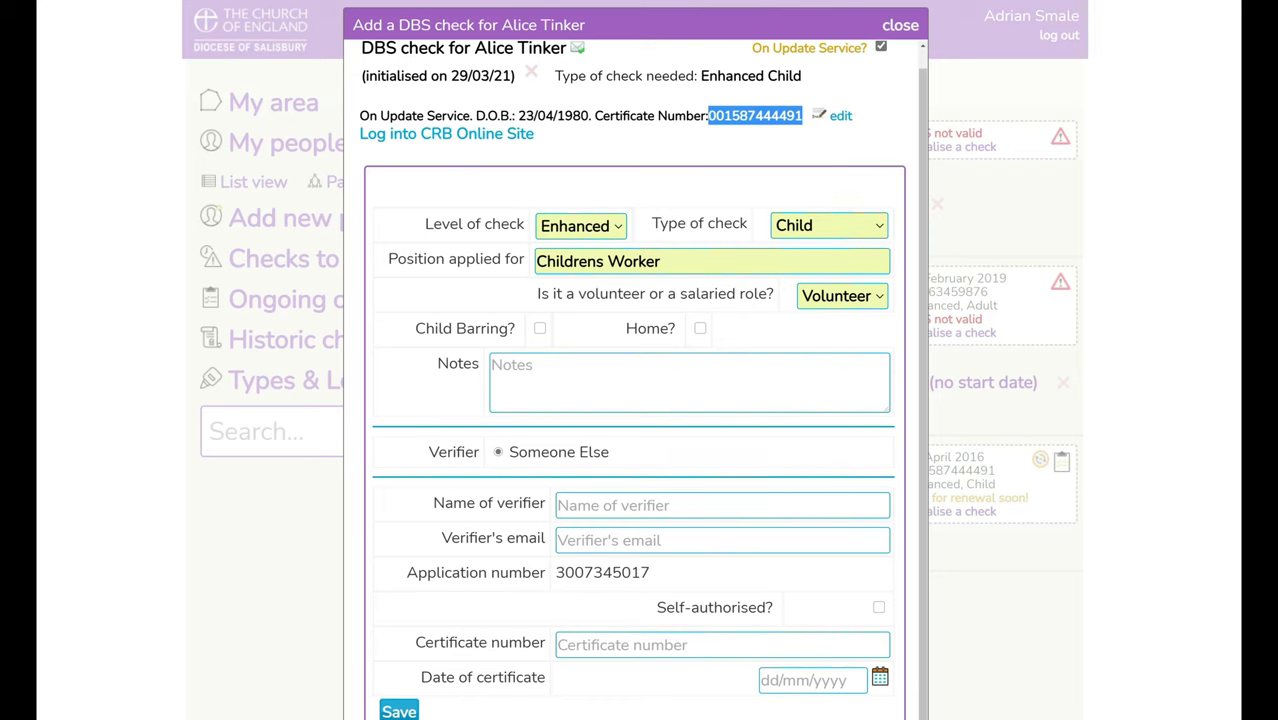
{"action": "left_click", "coordinate": [640, 645]}
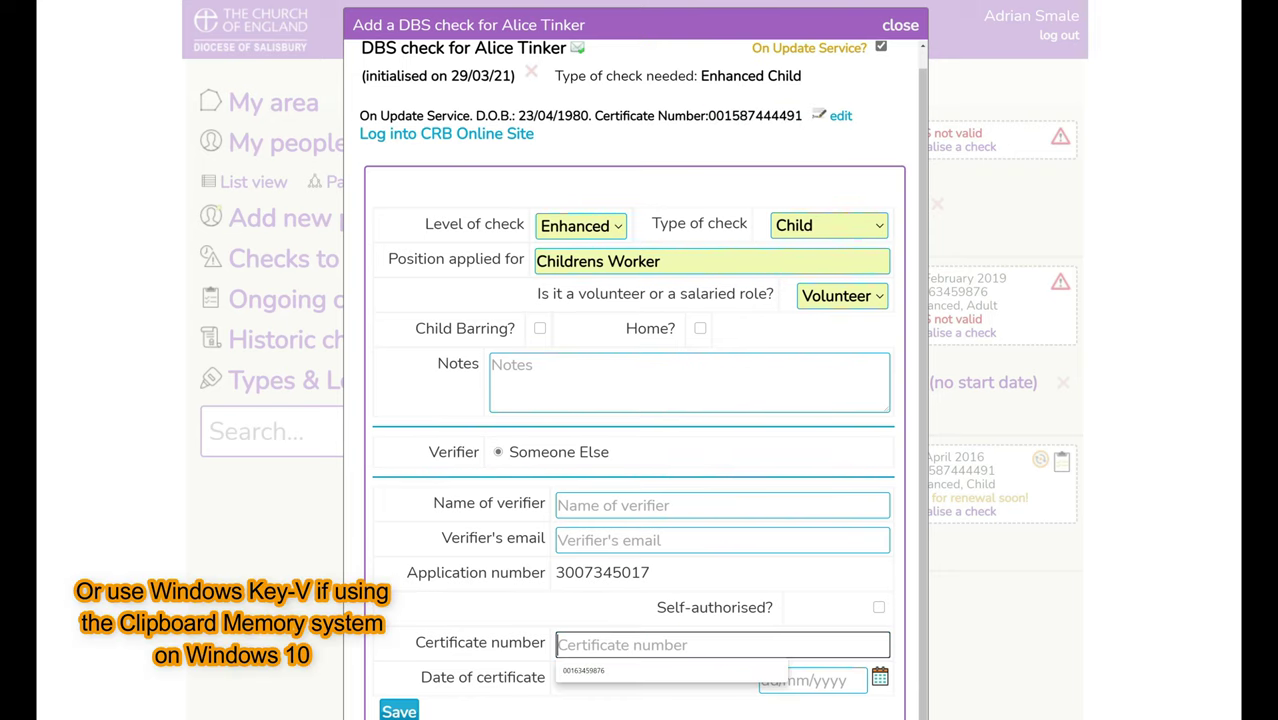
{"action": "key", "text": "ctrl+v"}
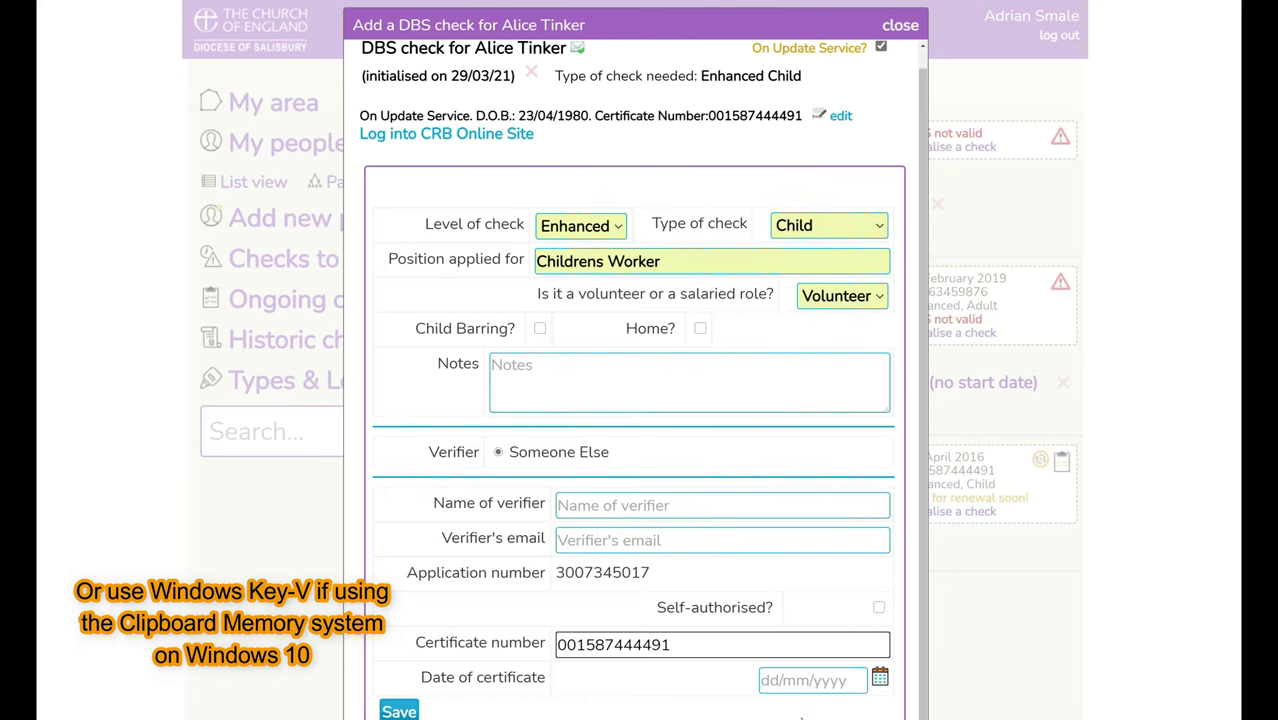
{"action": "left_click", "coordinate": [879, 679]}
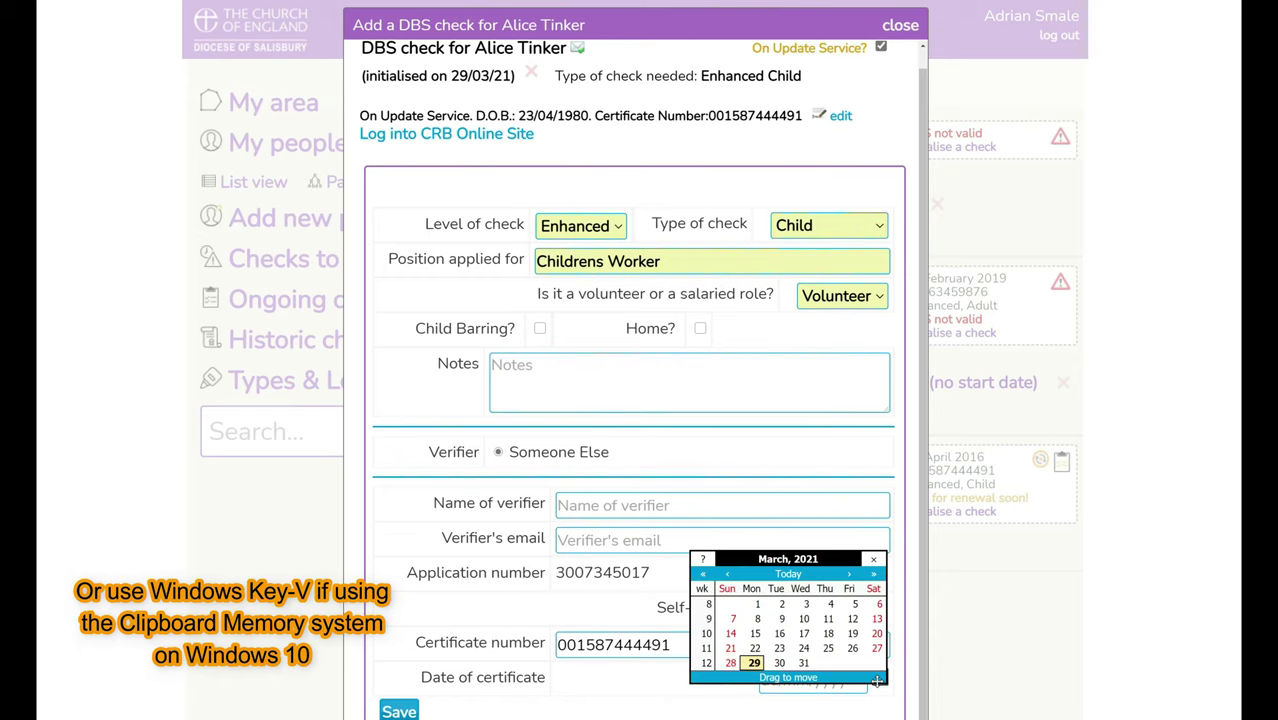
{"action": "left_click", "coordinate": [754, 663]}
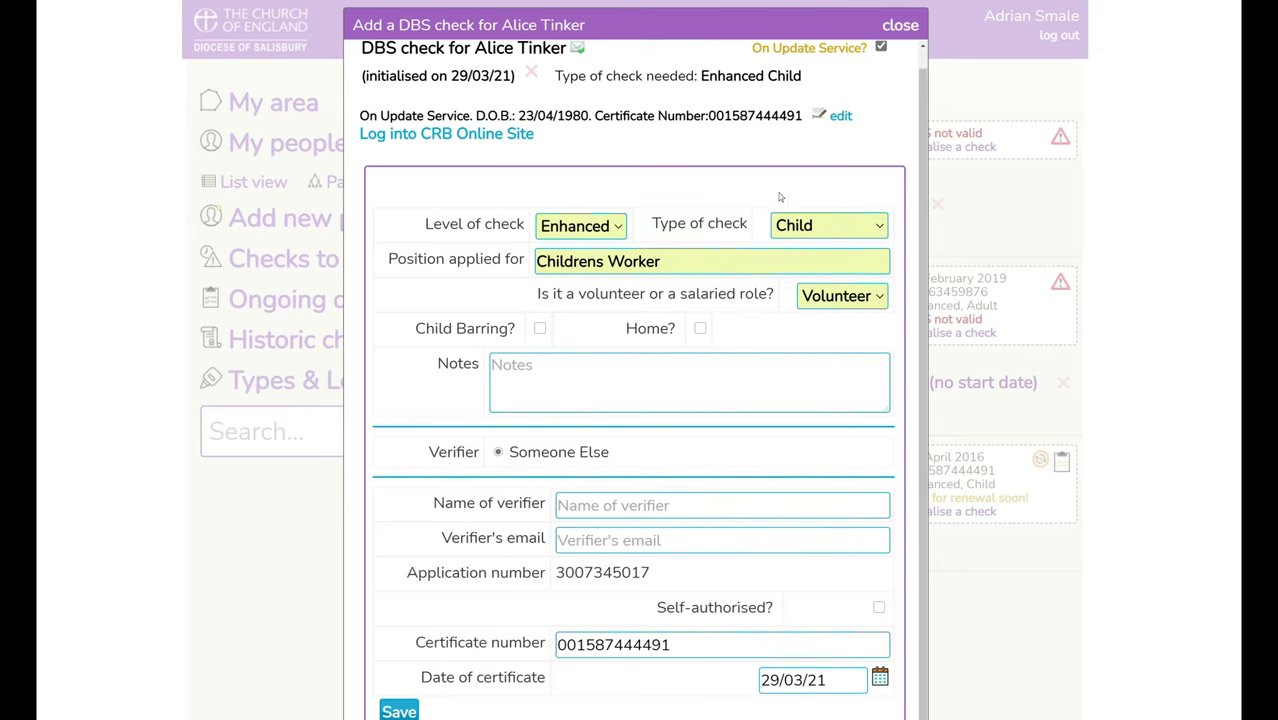
- Keep On Update Service switched on and save the DBS check
{"action": "left_click", "coordinate": [881, 47]}
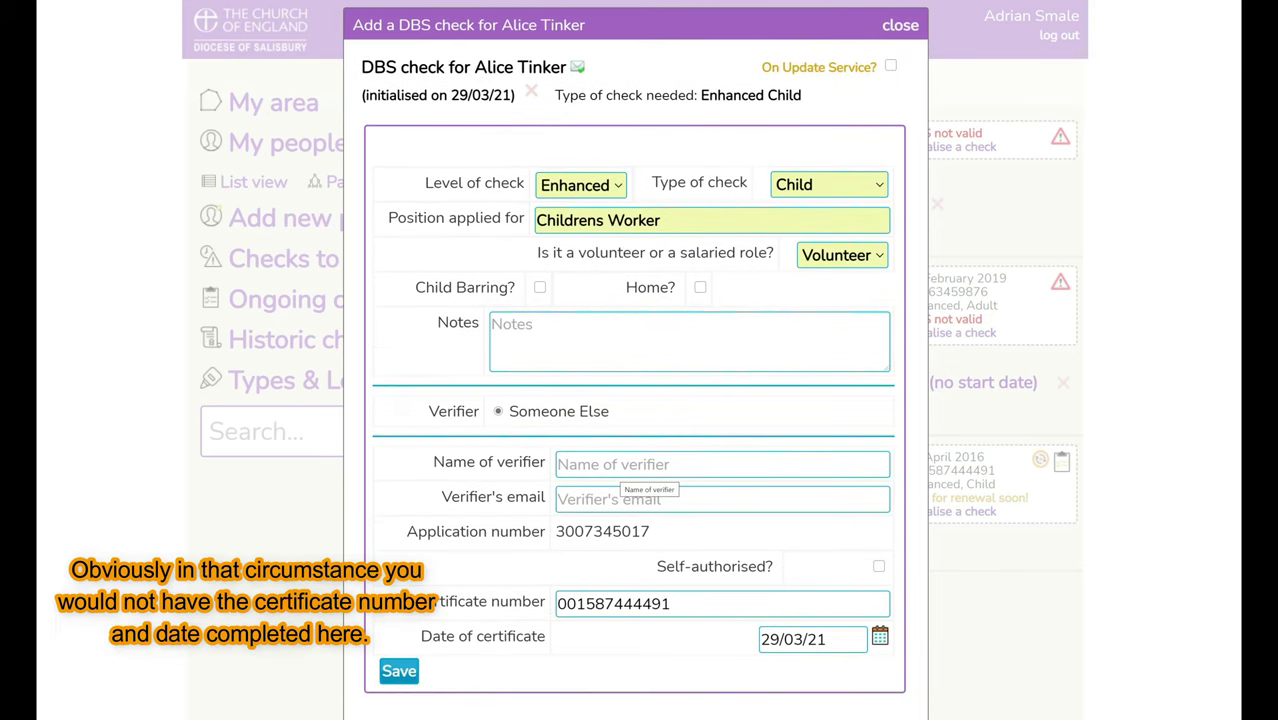
{"action": "left_click", "coordinate": [889, 68]}
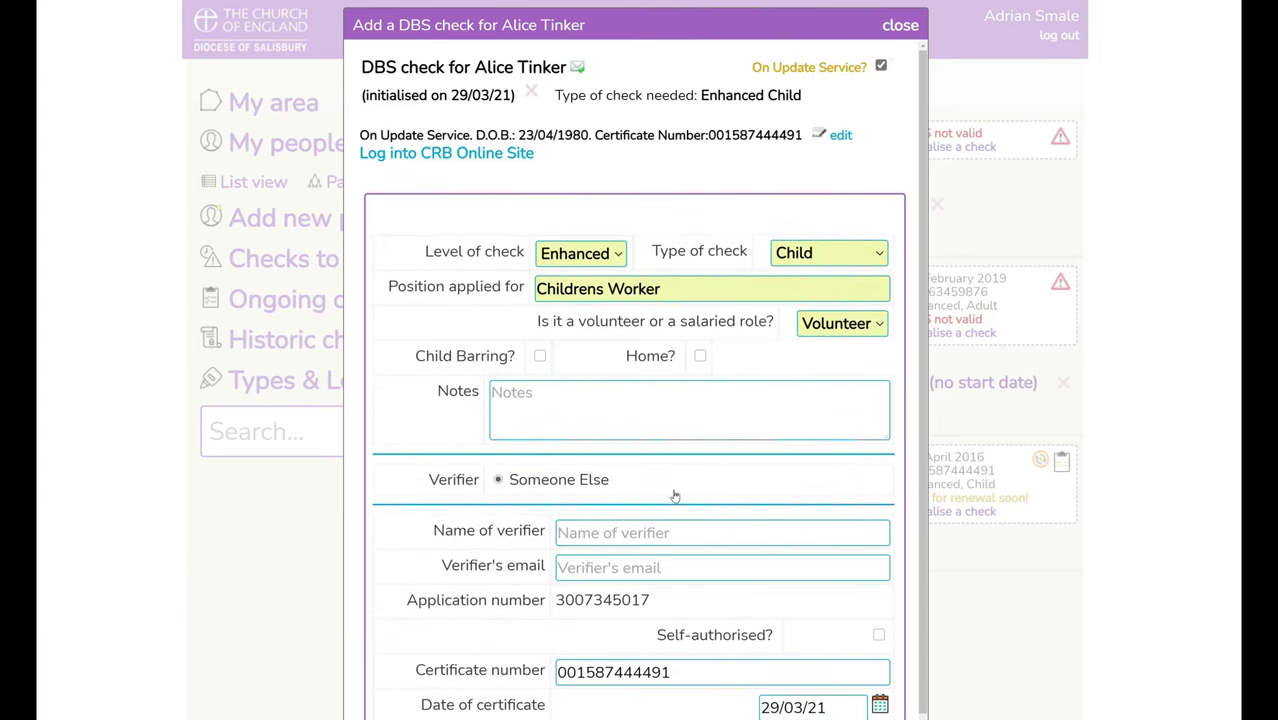
{"action": "scroll", "coordinate": [676, 493], "scroll_direction": "down", "scroll_amount": 1}
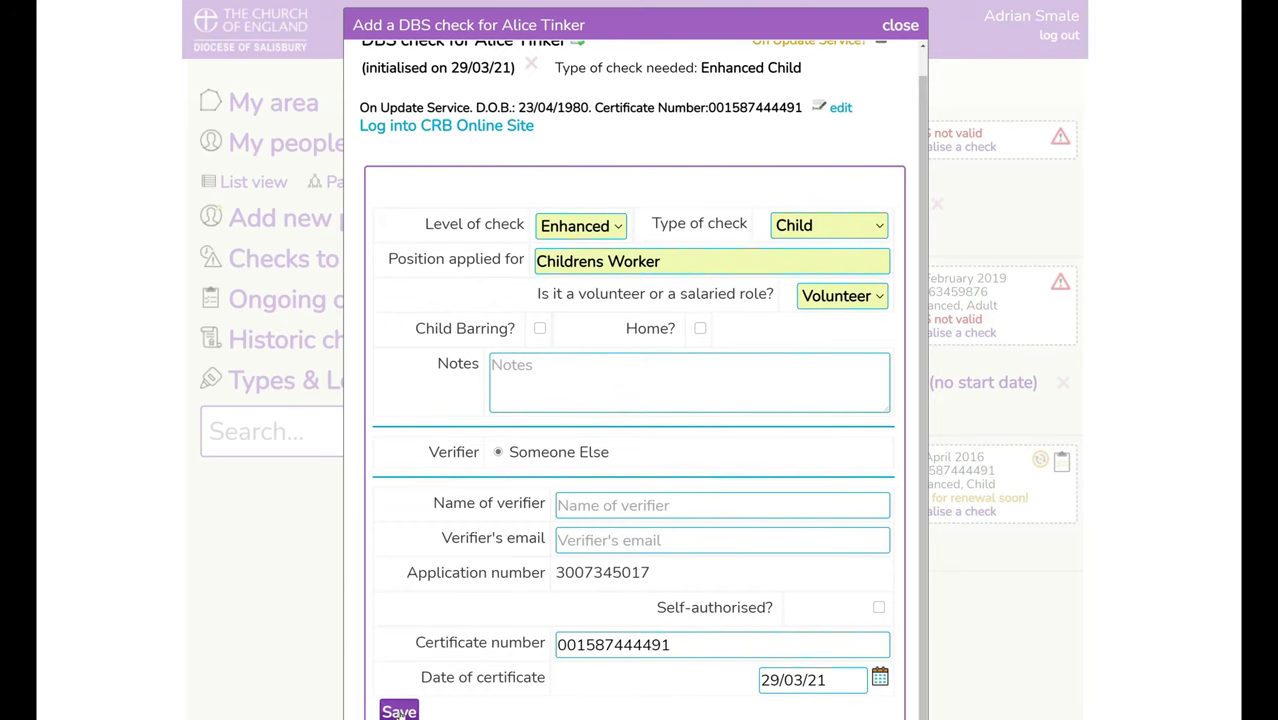
{"action": "left_click", "coordinate": [399, 711]}
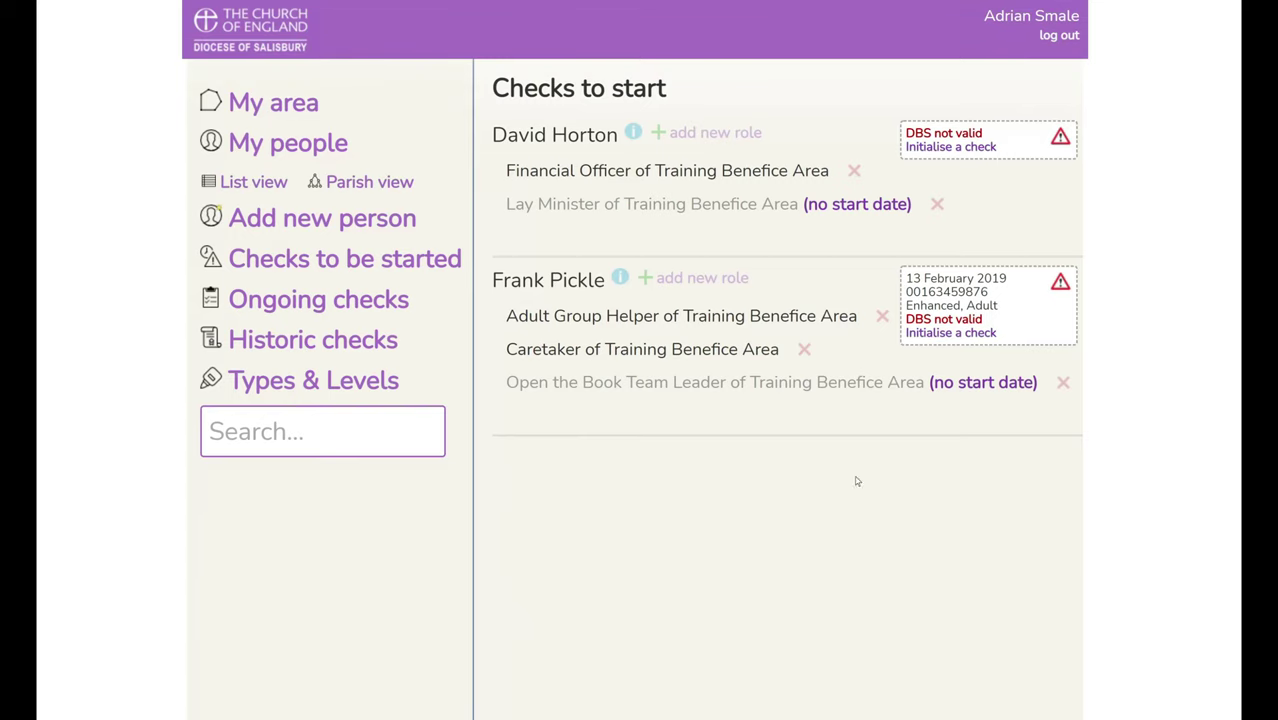
- Review the Historic and Ongoing checks lists, then go to My people
{"action": "left_click", "coordinate": [294, 347]}
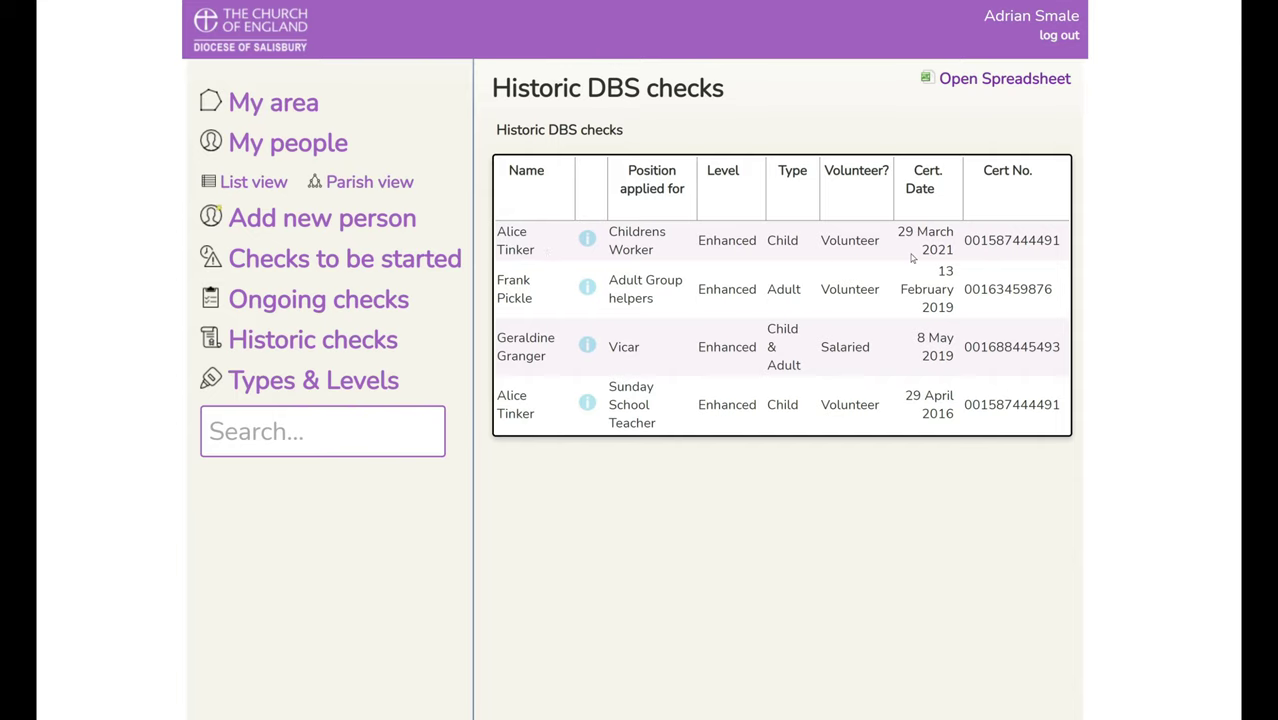
{"action": "left_click", "coordinate": [445, 305]}
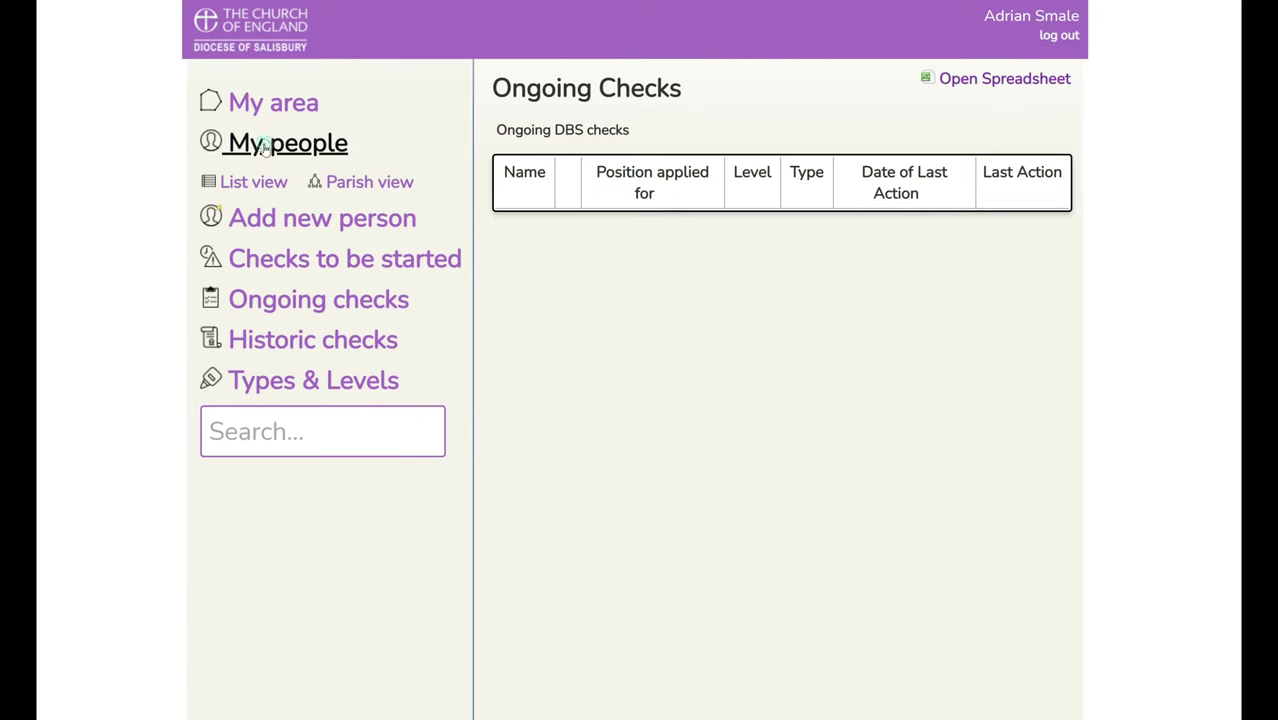
{"action": "left_click", "coordinate": [263, 147]}
{"action": "scroll", "coordinate": [686, 427], "scroll_direction": "down", "scroll_amount": 3}
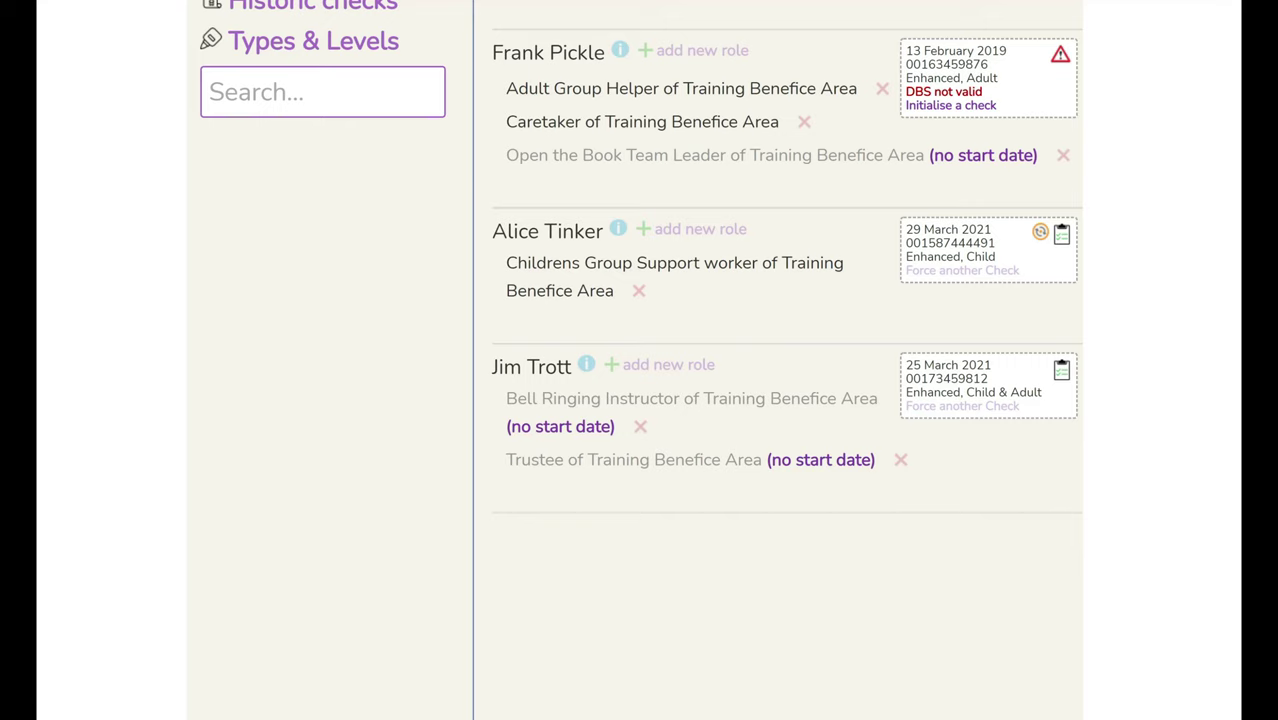
- Save a 25/03/2021 start date on Bell Ringing Instructor and Trustee of Training Benefice Area
{"action": "left_click", "coordinate": [548, 432]}
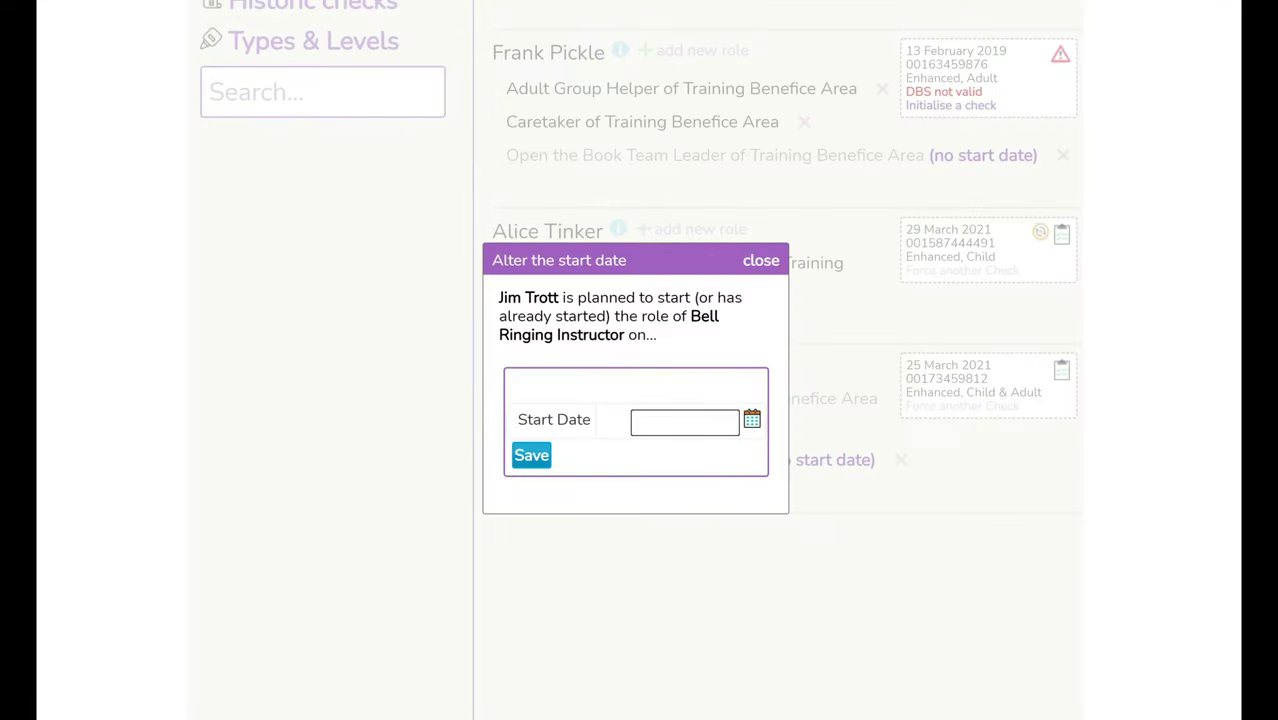
{"action": "type", "text": "25/03/2021"}
{"action": "left_click", "coordinate": [531, 455]}
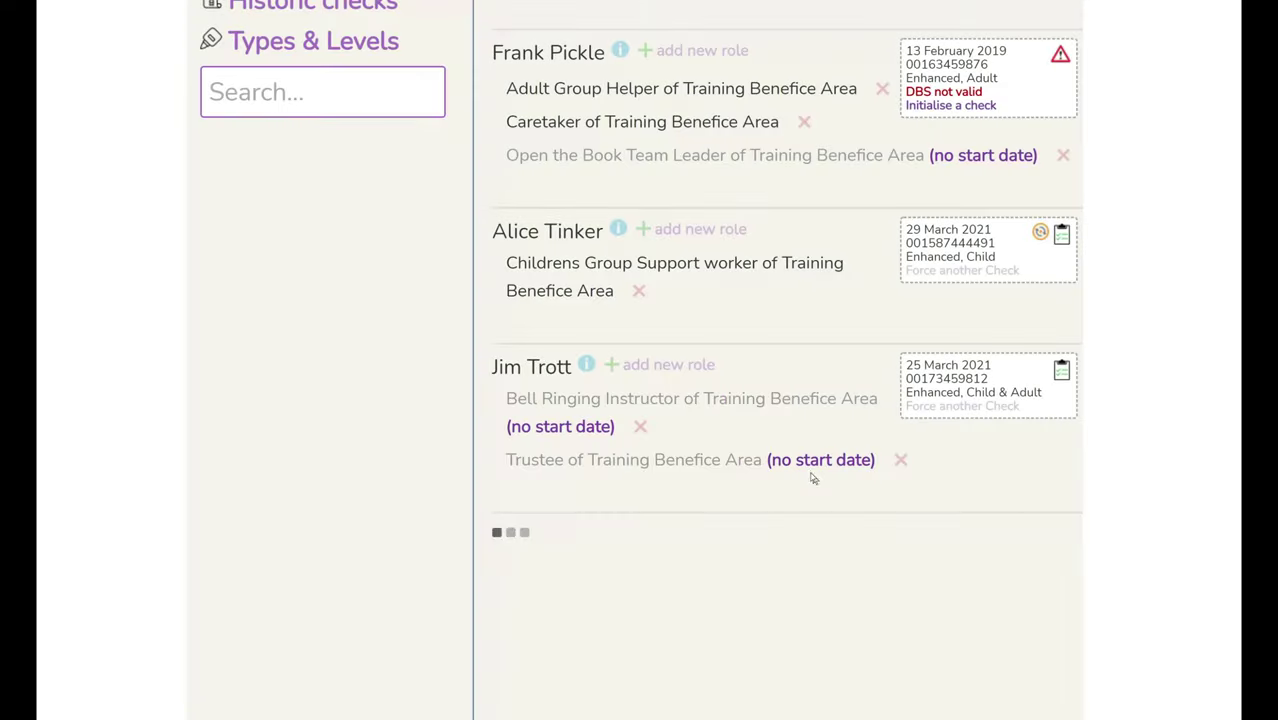
{"action": "left_click", "coordinate": [812, 465]}
{"action": "left_click", "coordinate": [632, 424]}
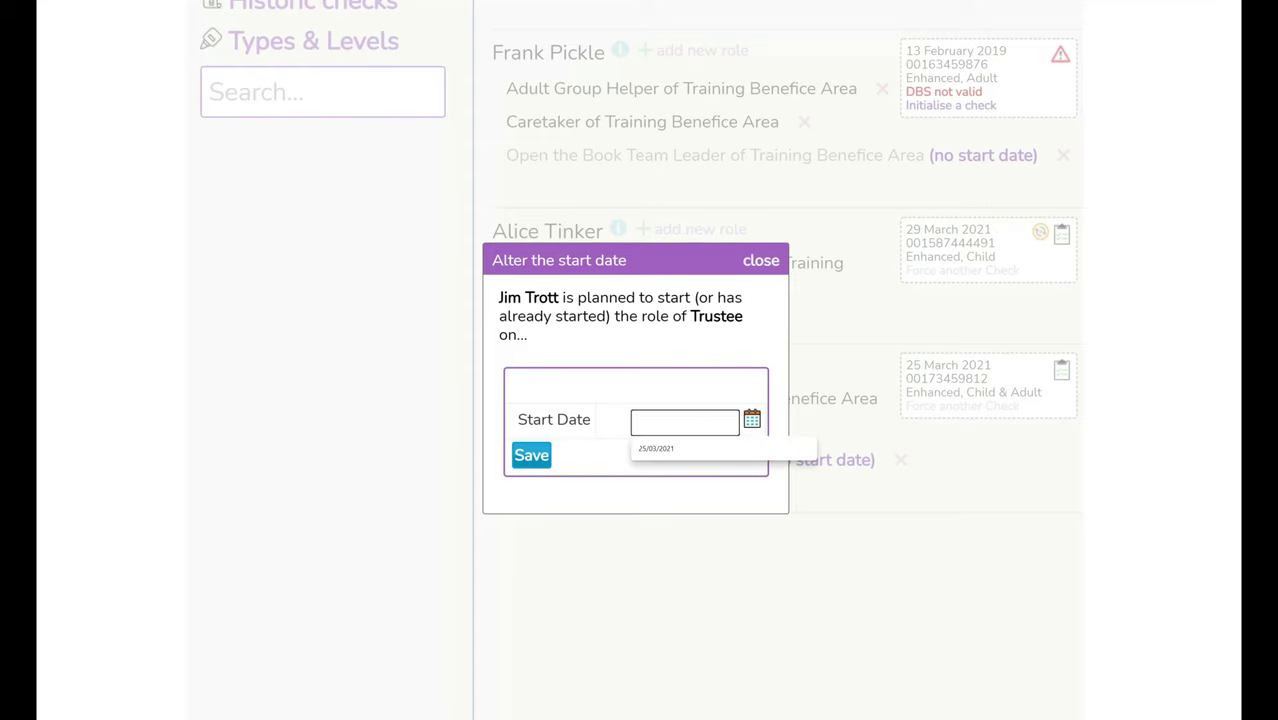
{"action": "type", "text": "25/03/20"}
{"action": "left_click", "coordinate": [650, 448]}
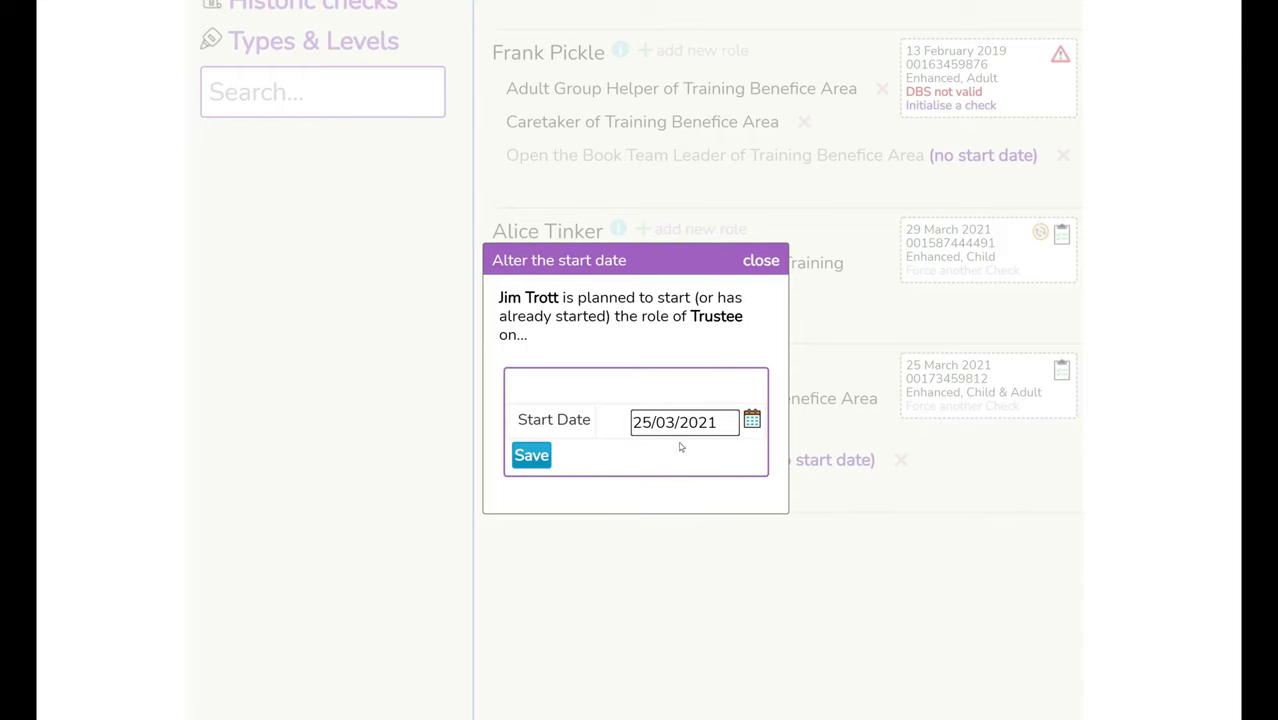
{"action": "left_click", "coordinate": [532, 456]}
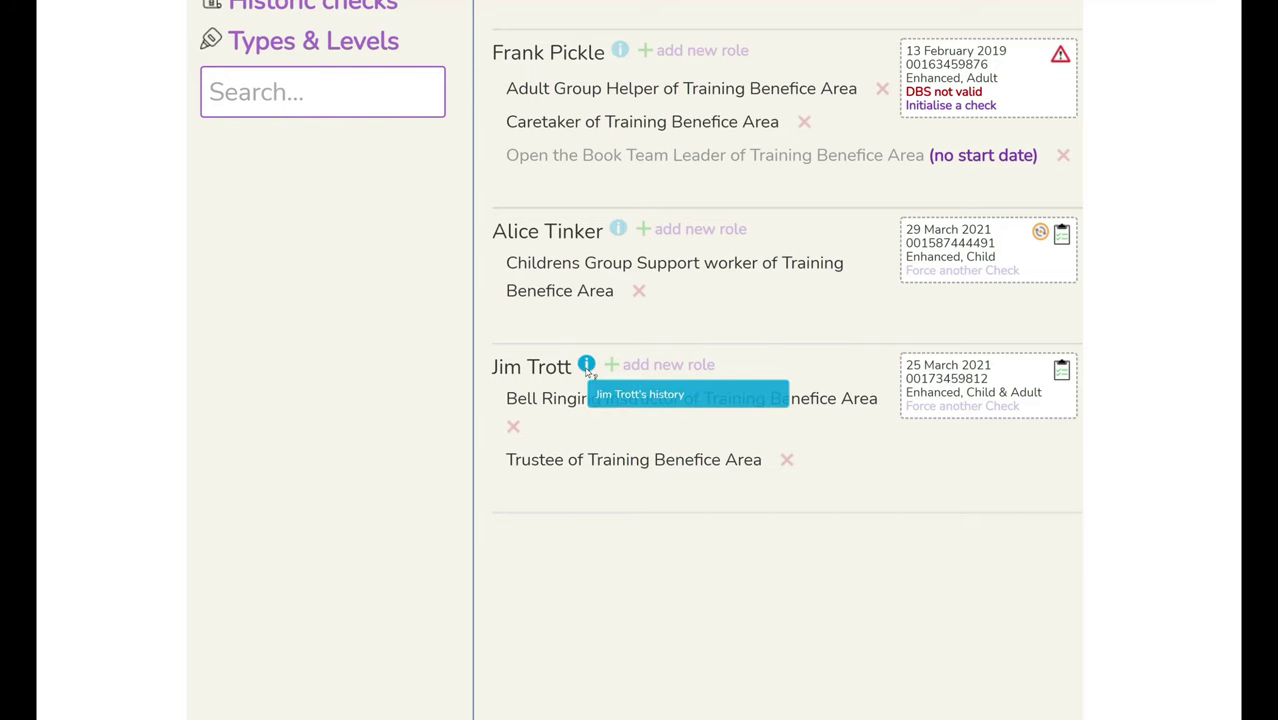
{"action": "left_click", "coordinate": [587, 366]}
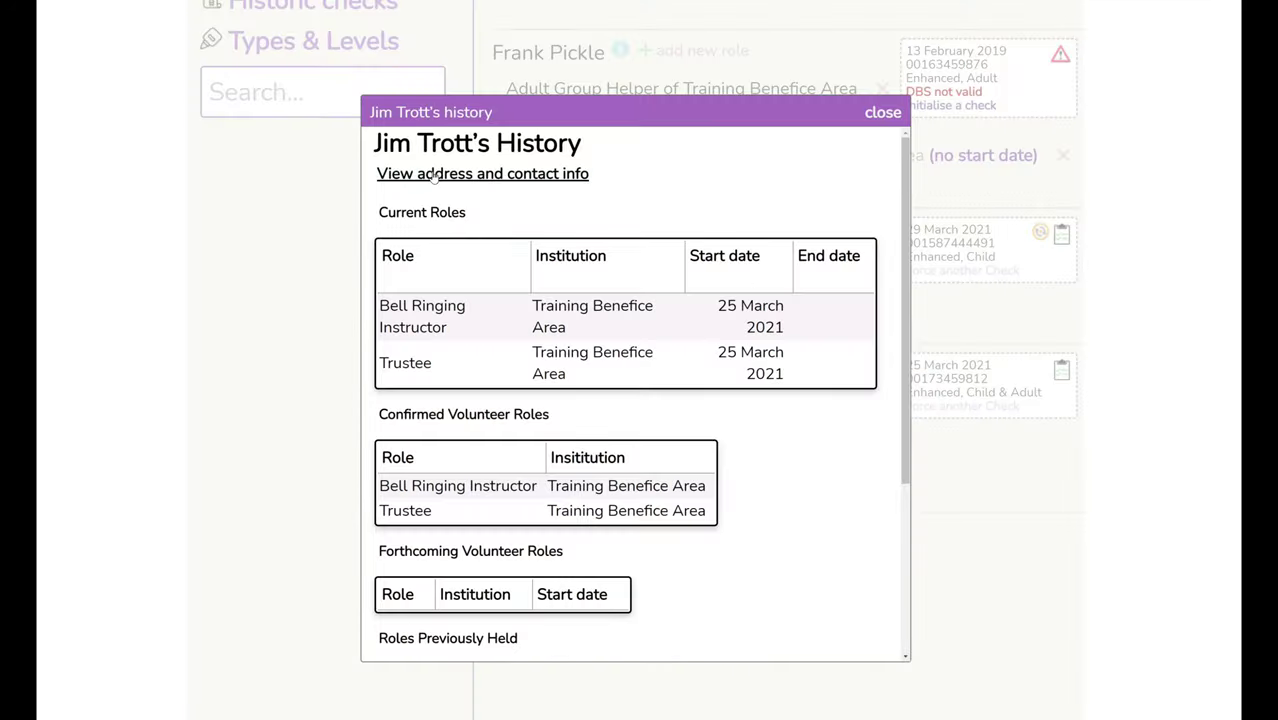
{"action": "left_click", "coordinate": [432, 174]}
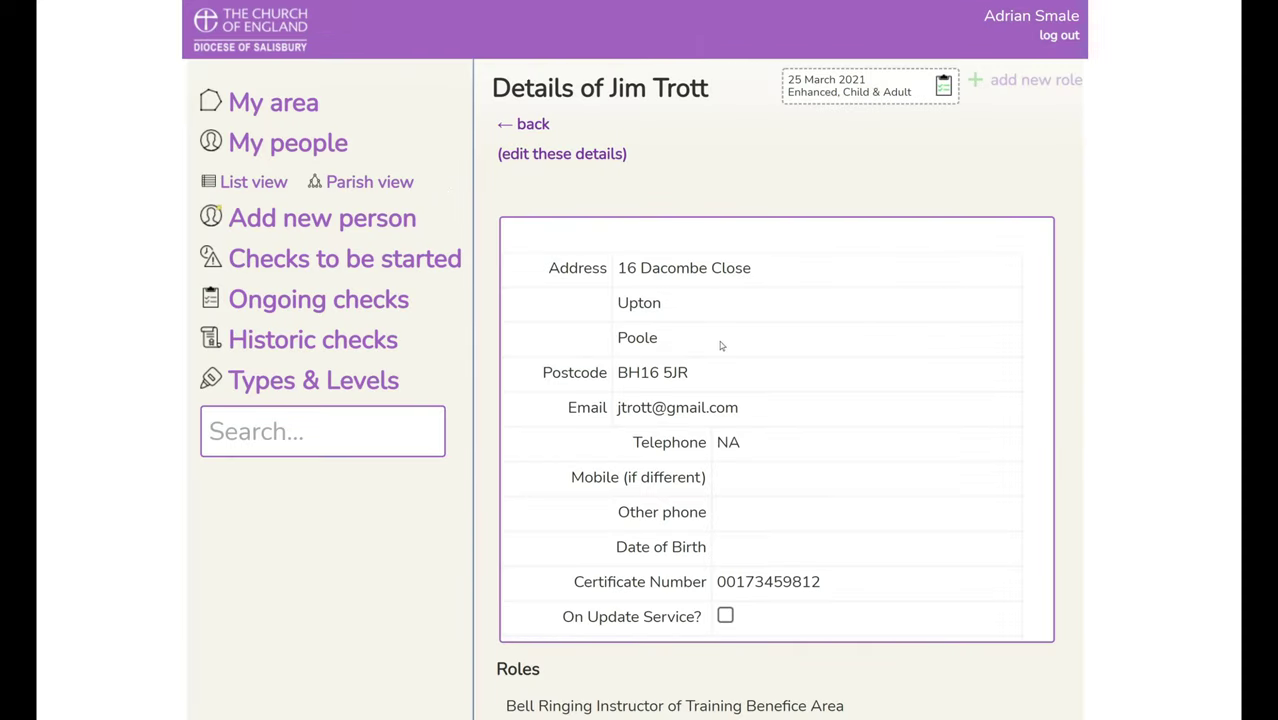
{"action": "left_click", "coordinate": [562, 154]}
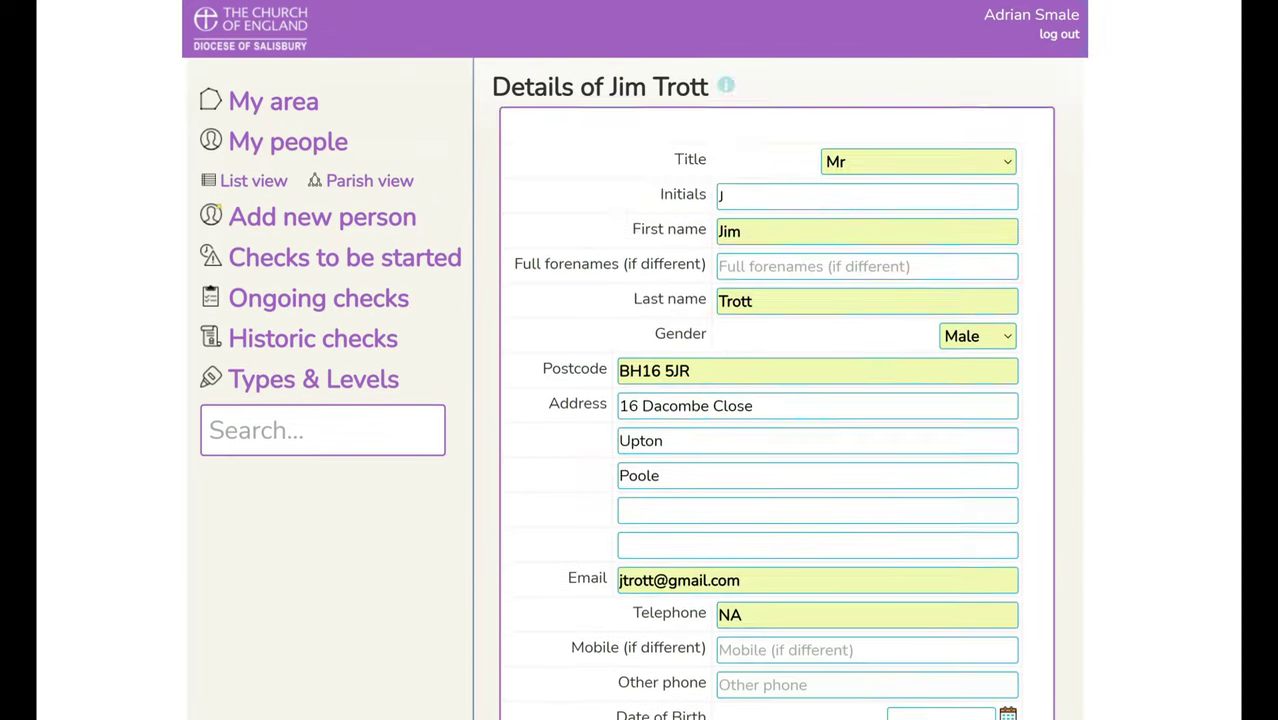
{"action": "scroll", "coordinate": [640, 360], "scroll_direction": "down", "scroll_amount": 2}
{"action": "scroll", "coordinate": [620, 470], "scroll_direction": "down", "scroll_amount": 2}
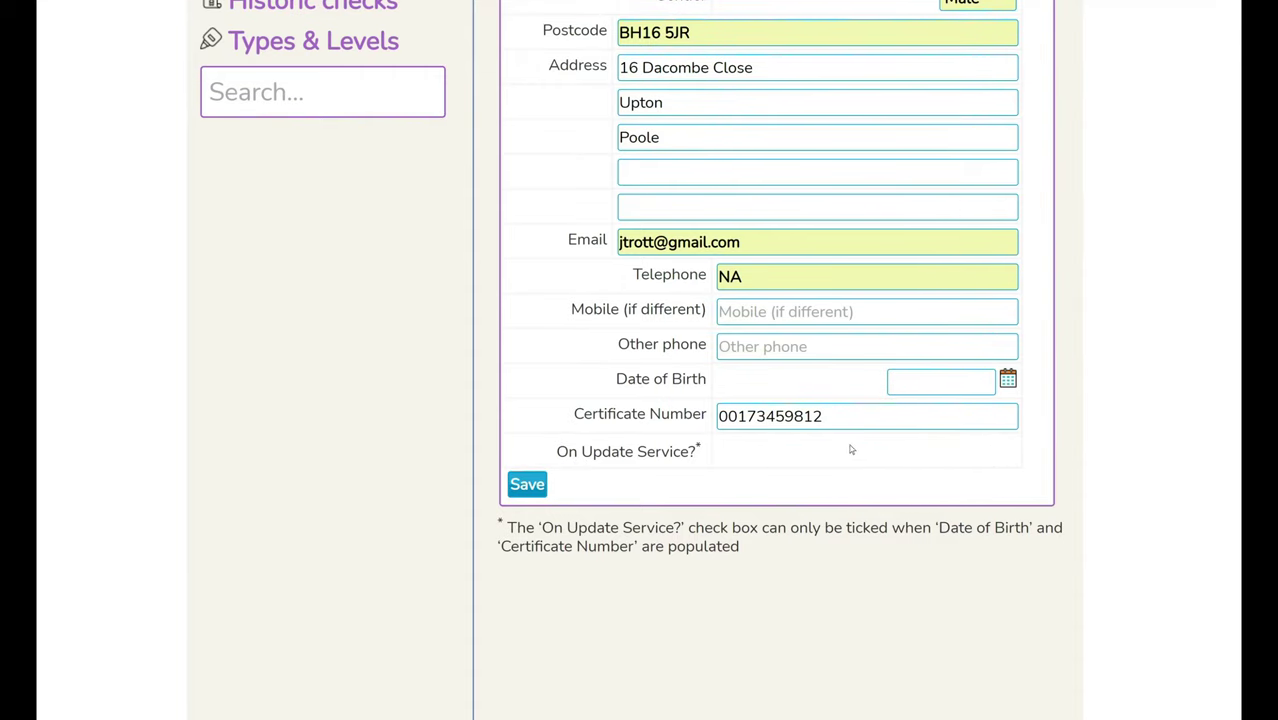
{"action": "scroll", "coordinate": [851, 450], "scroll_direction": "up", "scroll_amount": 3}
{"action": "scroll", "coordinate": [777, 485], "scroll_direction": "down", "scroll_amount": 2}
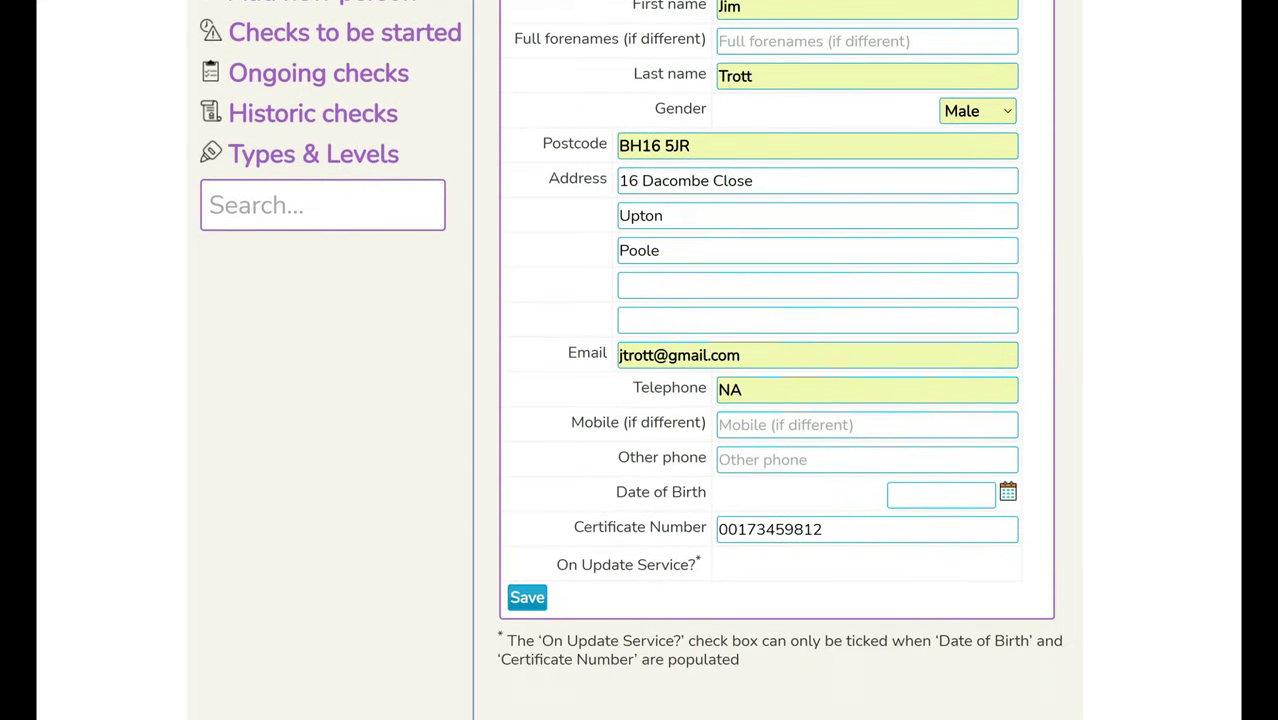
{"action": "left_click", "coordinate": [940, 495]}
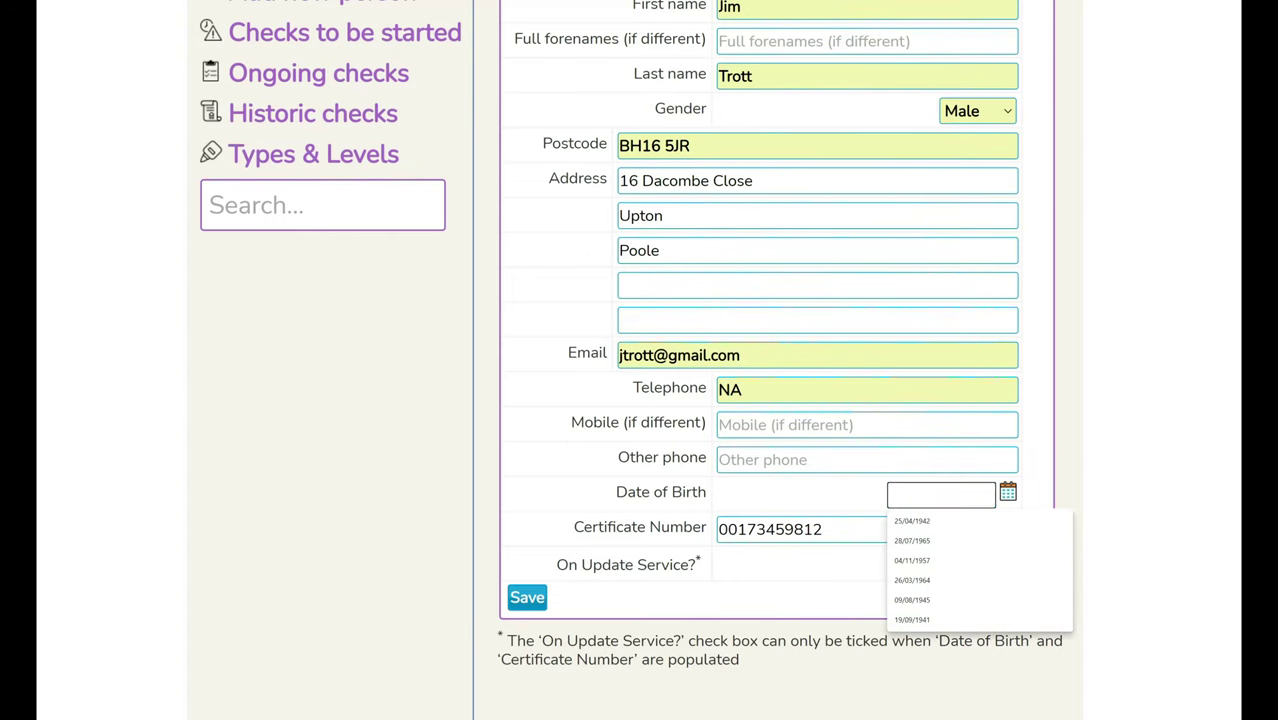
{"action": "left_click", "coordinate": [910, 524]}
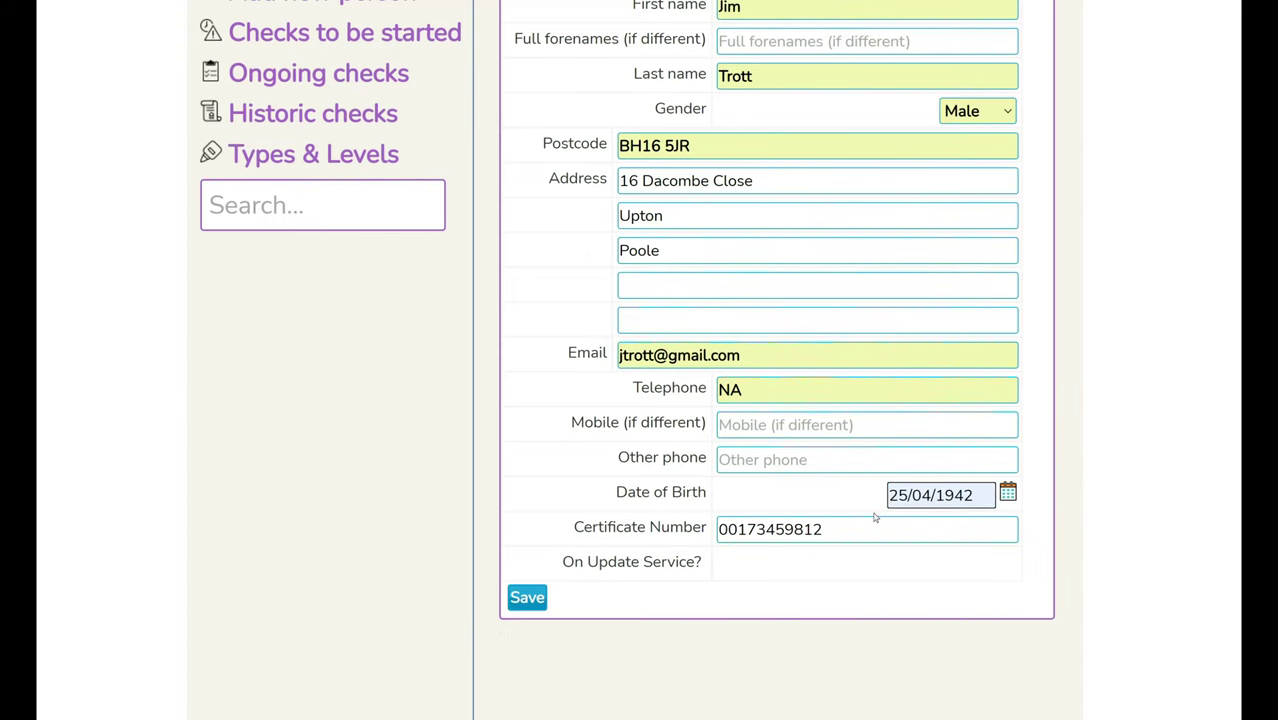
{"action": "left_click", "coordinate": [523, 599]}
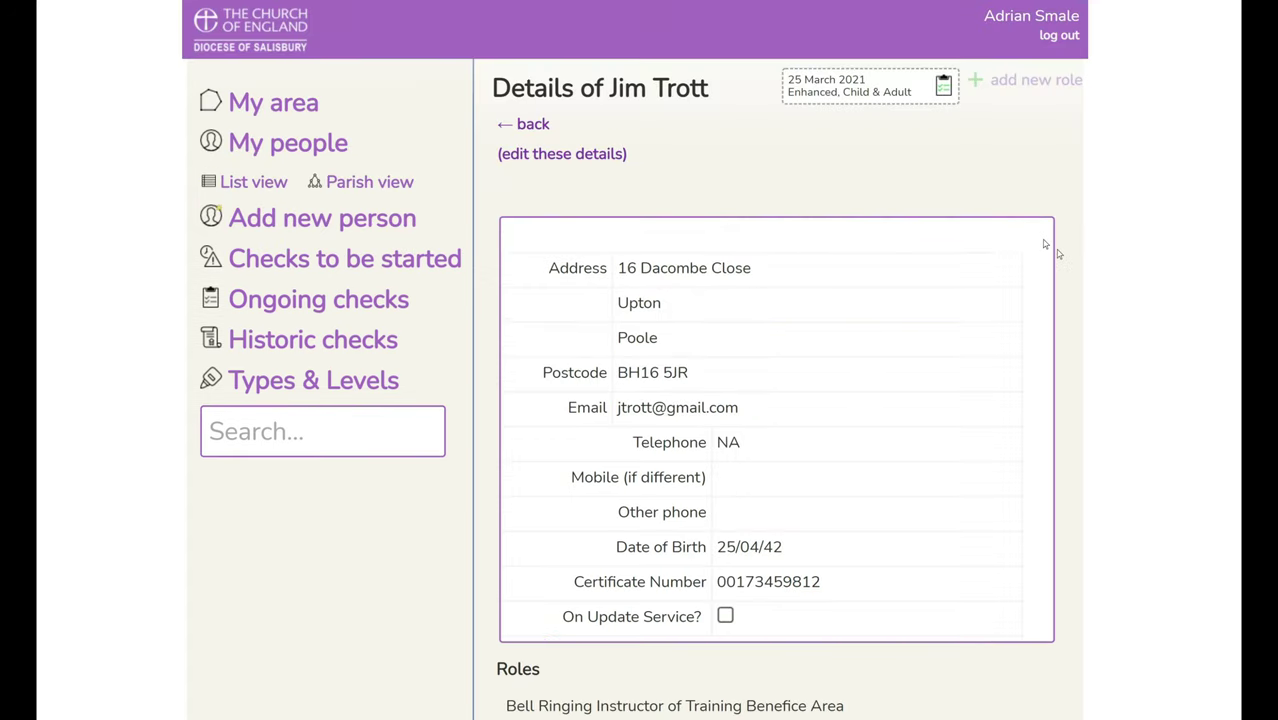
- Tick On Update Service? in the bell-ringing instructor's details and save
{"action": "left_click", "coordinate": [555, 155]}
{"action": "scroll", "coordinate": [556, 151], "scroll_direction": "down", "scroll_amount": 5}
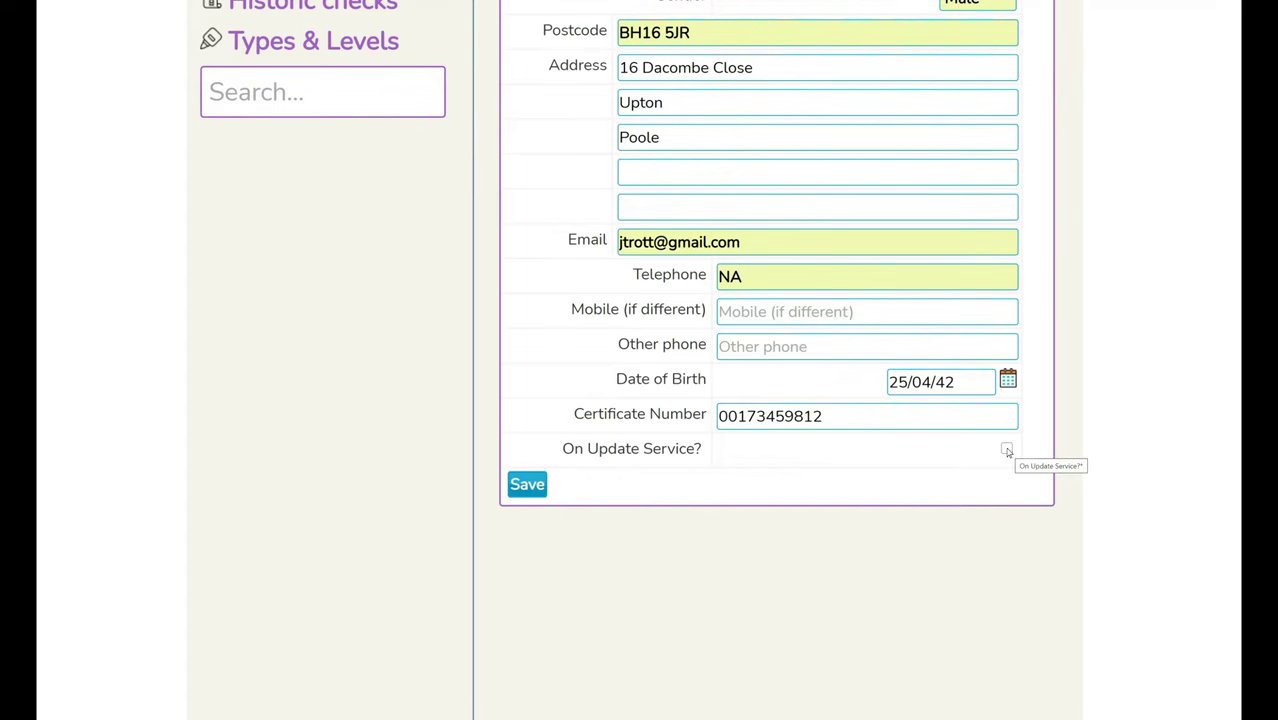
{"action": "left_click", "coordinate": [1006, 450]}
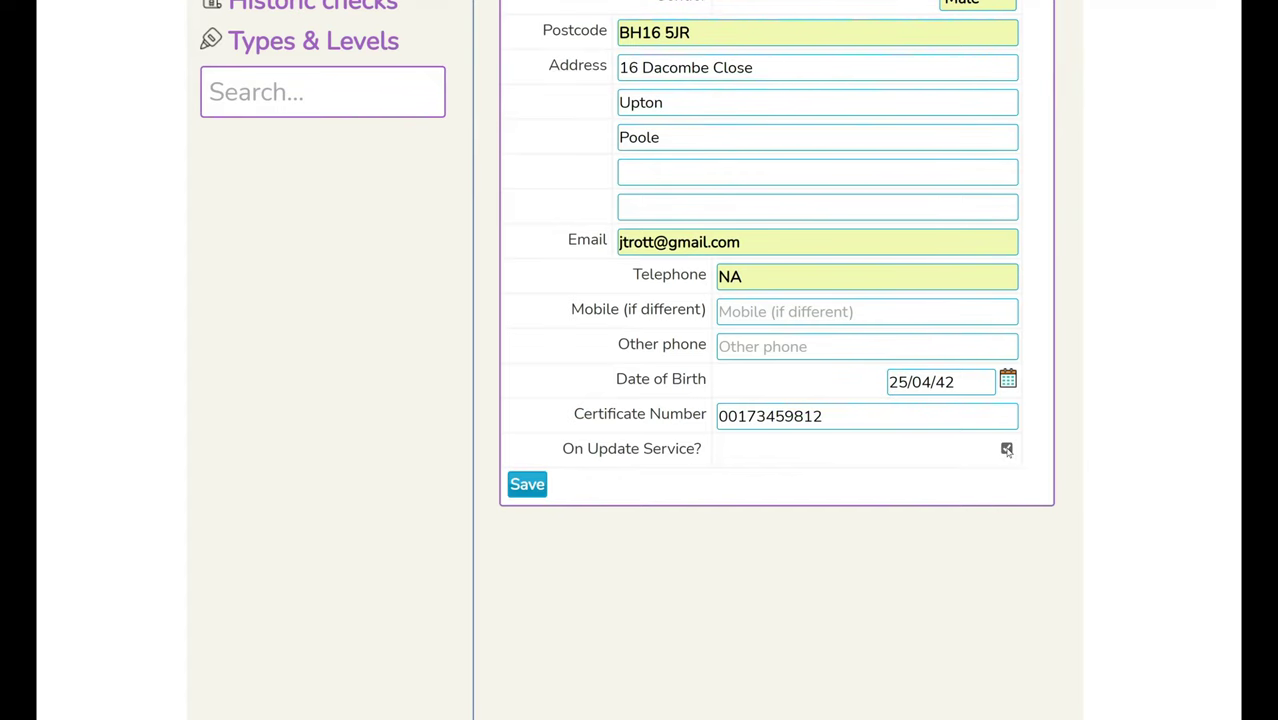
{"action": "left_click", "coordinate": [530, 486]}
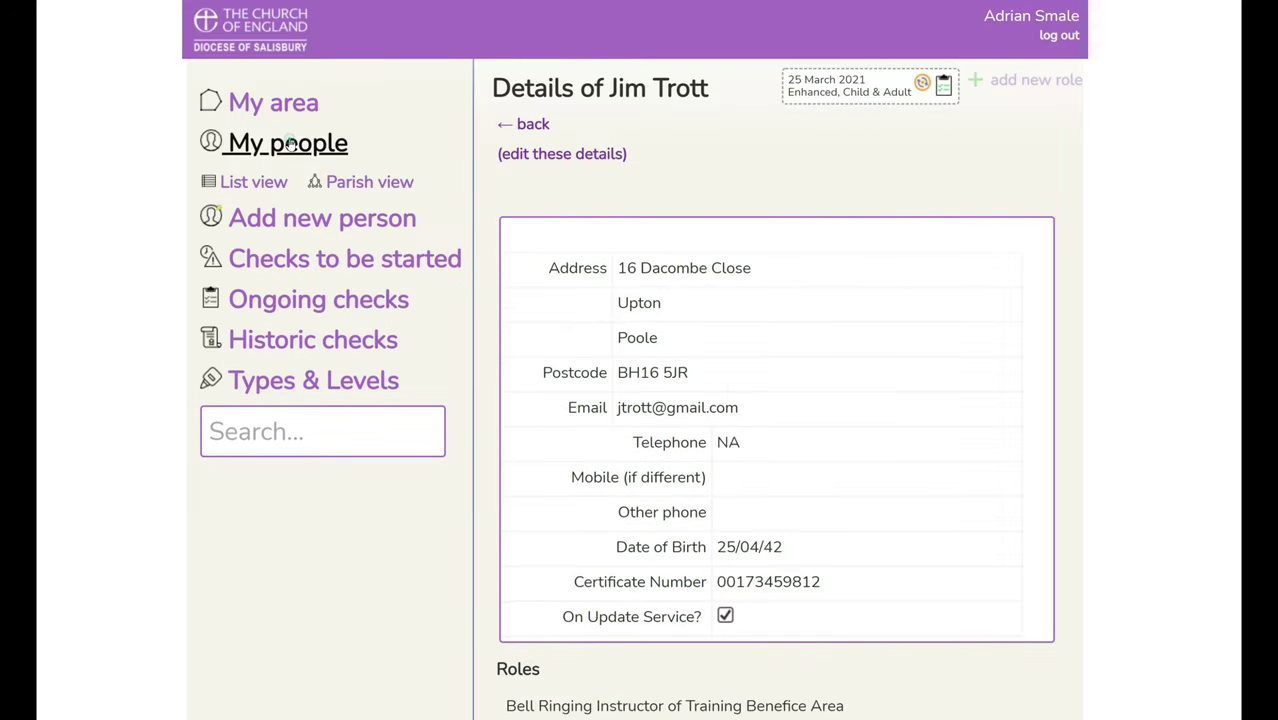
- Return to the My people list, showing the instructor's 25 March 2021 Enhanced certificate
{"action": "left_click", "coordinate": [289, 144]}
{"action": "scroll", "coordinate": [825, 550], "scroll_direction": "down", "scroll_amount": 4}
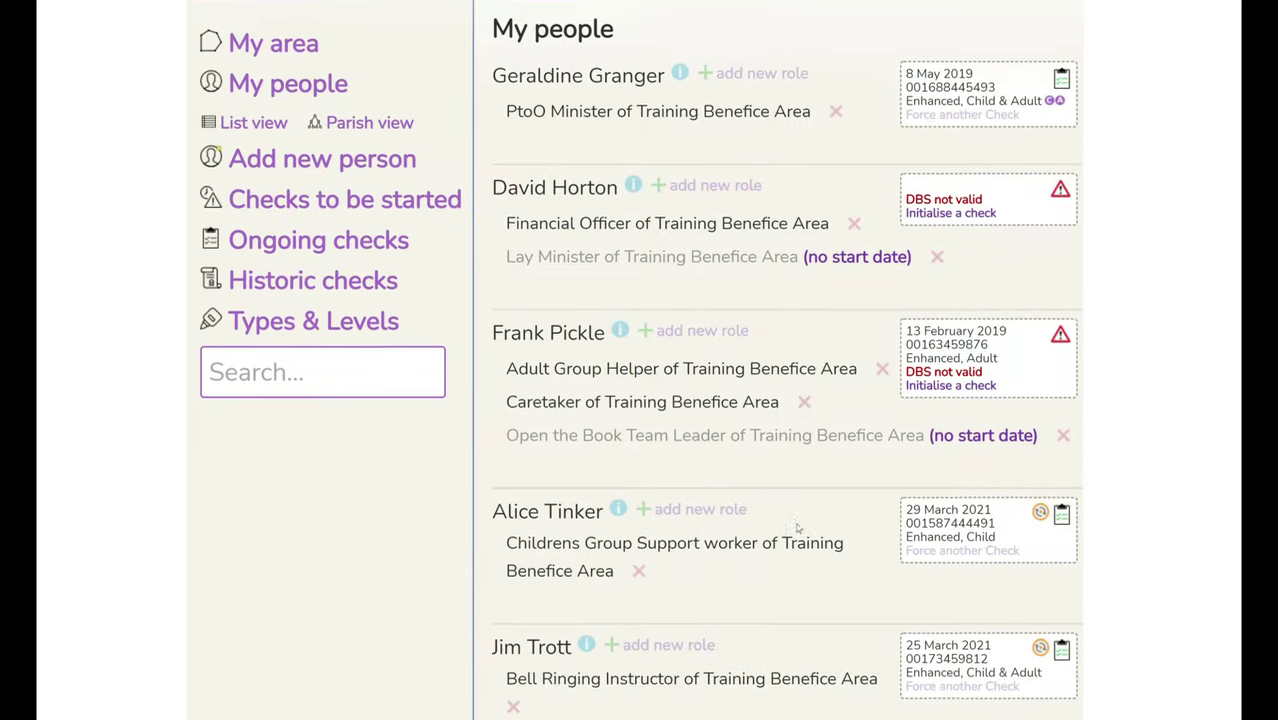
{"action": "mouse_move", "coordinate": [1043, 492]}
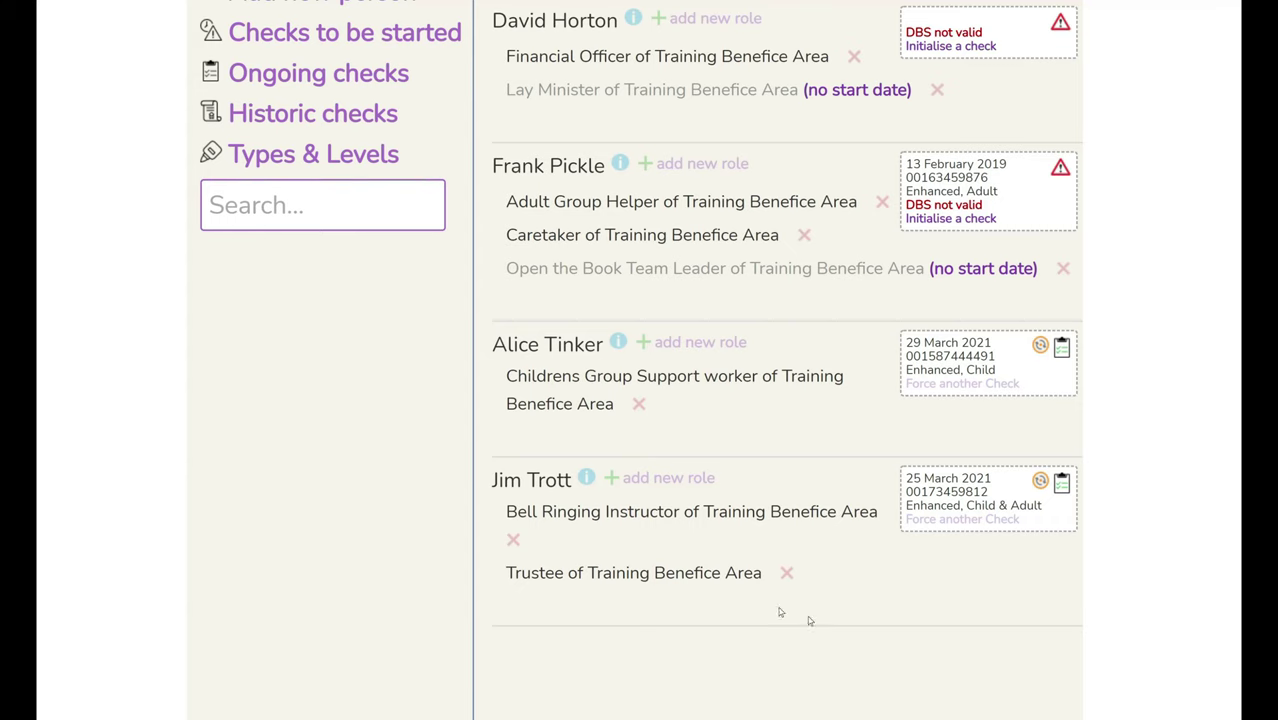
- Untick On Update Service? in the instructor's address and contact details and save
{"action": "left_click", "coordinate": [586, 478]}
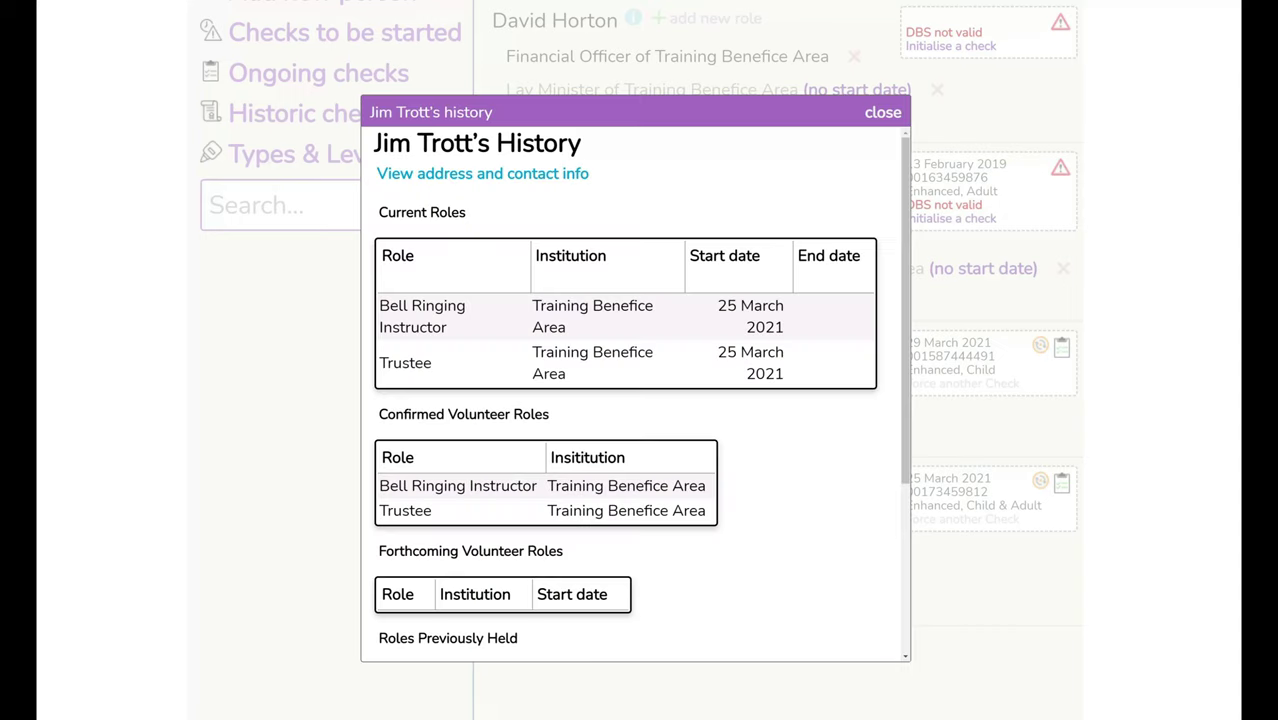
{"action": "left_click", "coordinate": [467, 176]}
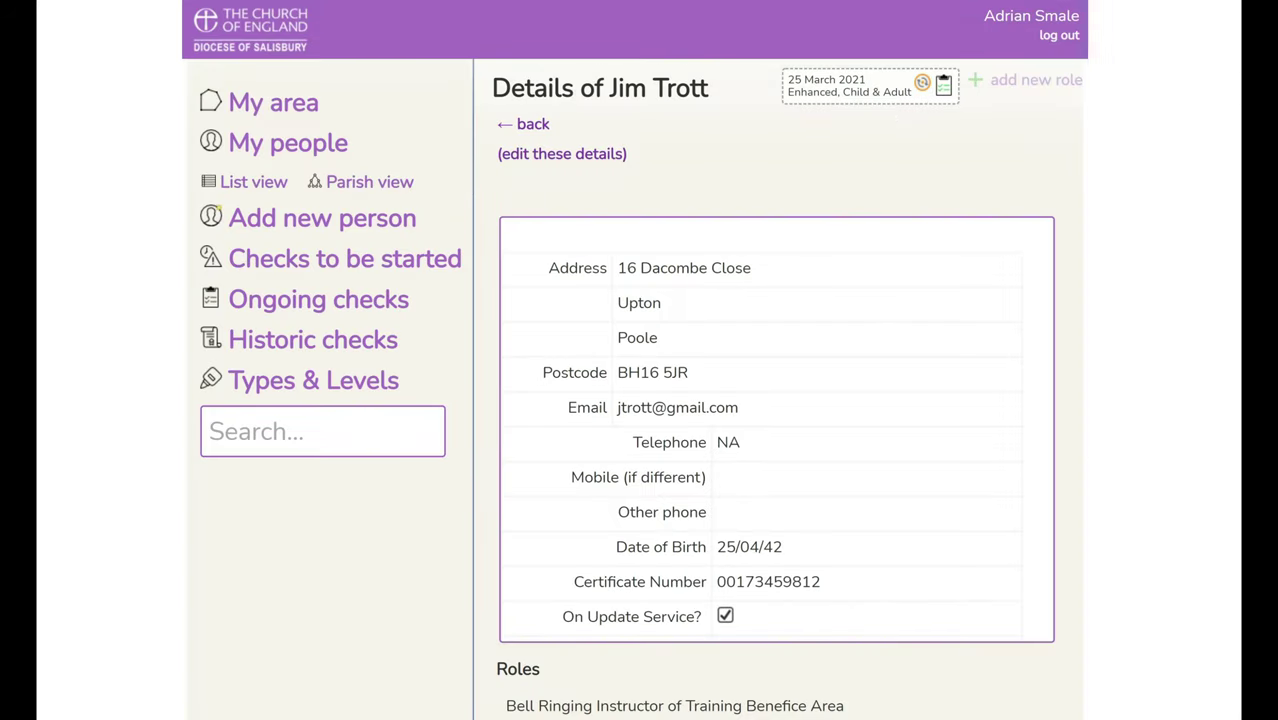
{"action": "left_click", "coordinate": [555, 155]}
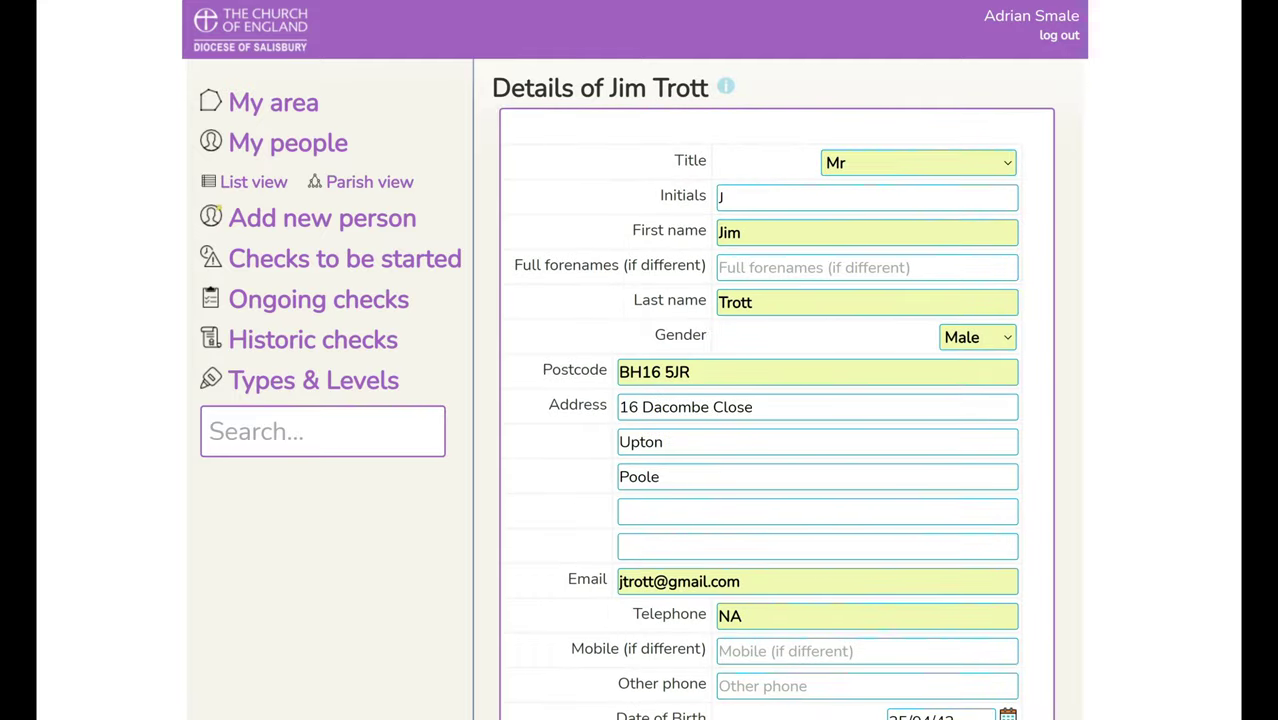
{"action": "scroll", "coordinate": [655, 320], "scroll_direction": "down", "scroll_amount": 5}
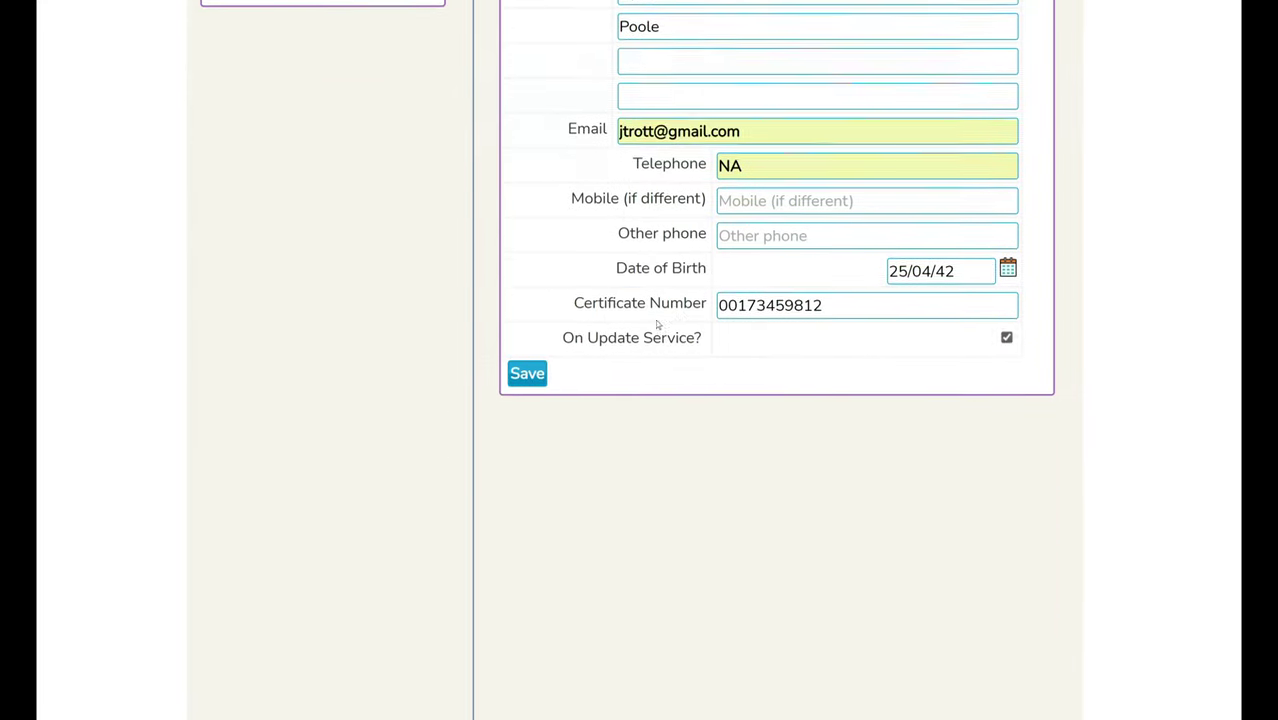
{"action": "left_click", "coordinate": [1006, 335]}
{"action": "left_click", "coordinate": [521, 384]}
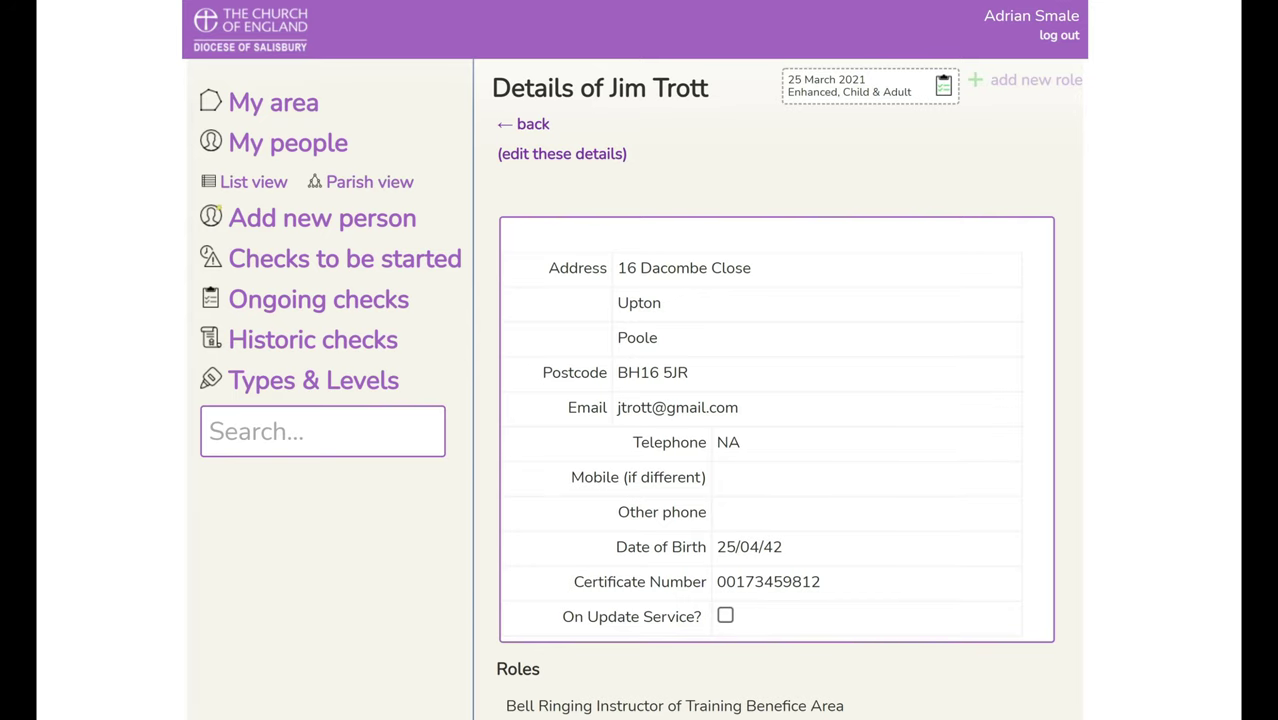
- Review My people, then return to My area: 1 check ongoing, 2 to start, 40% valid
{"action": "left_click", "coordinate": [272, 146]}
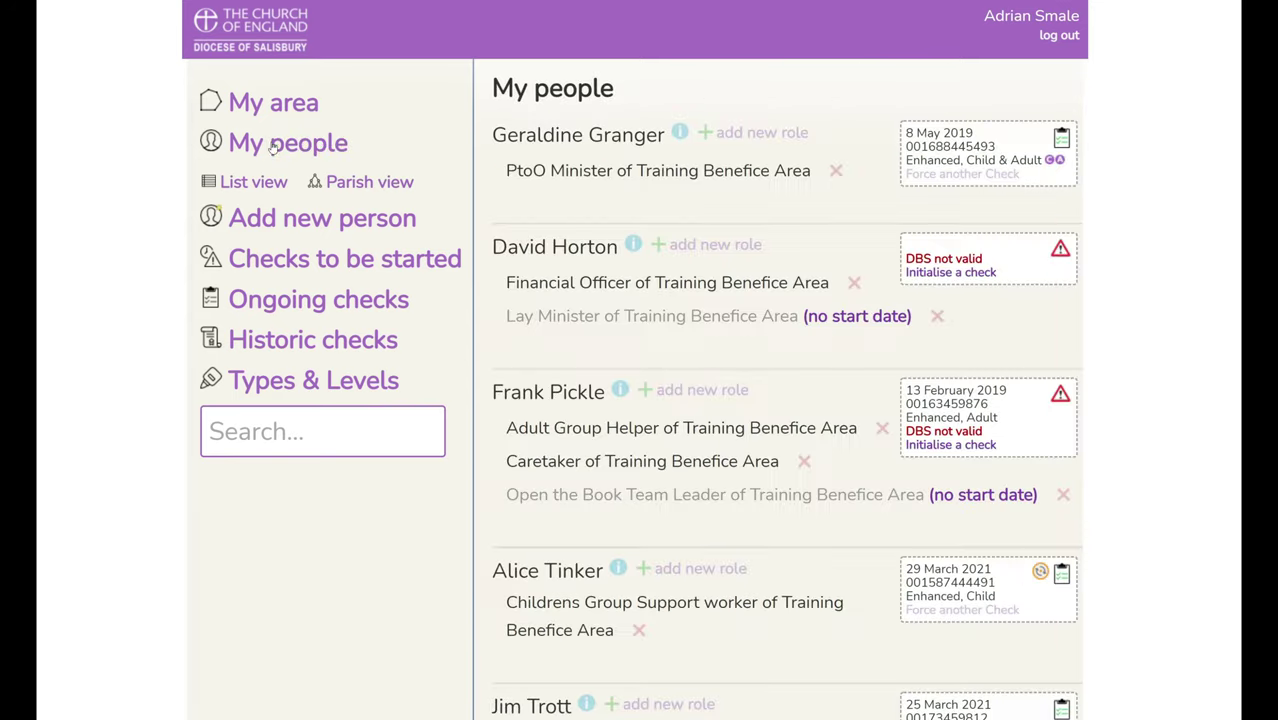
{"action": "scroll", "coordinate": [837, 476], "scroll_direction": "down", "scroll_amount": 2}
{"action": "scroll", "coordinate": [837, 476], "scroll_direction": "down", "scroll_amount": 1}
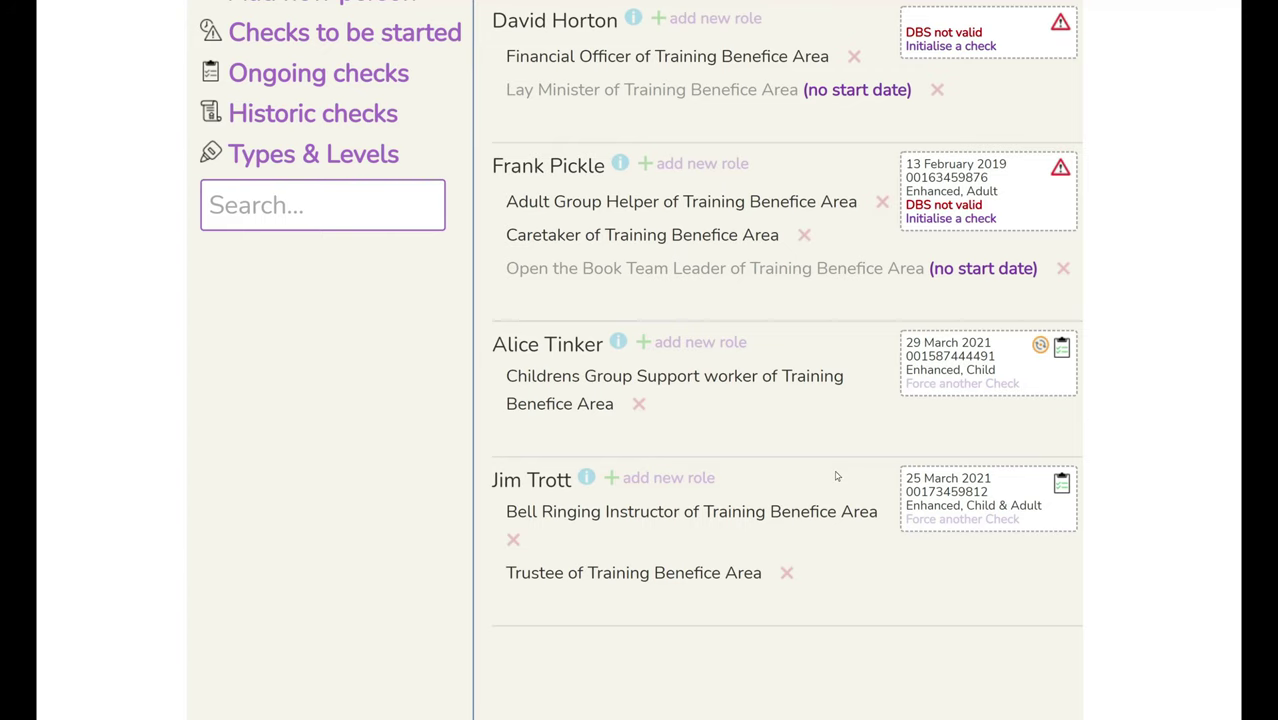
{"action": "scroll", "coordinate": [837, 476], "scroll_direction": "up", "scroll_amount": 3}
{"action": "left_click", "coordinate": [285, 107]}
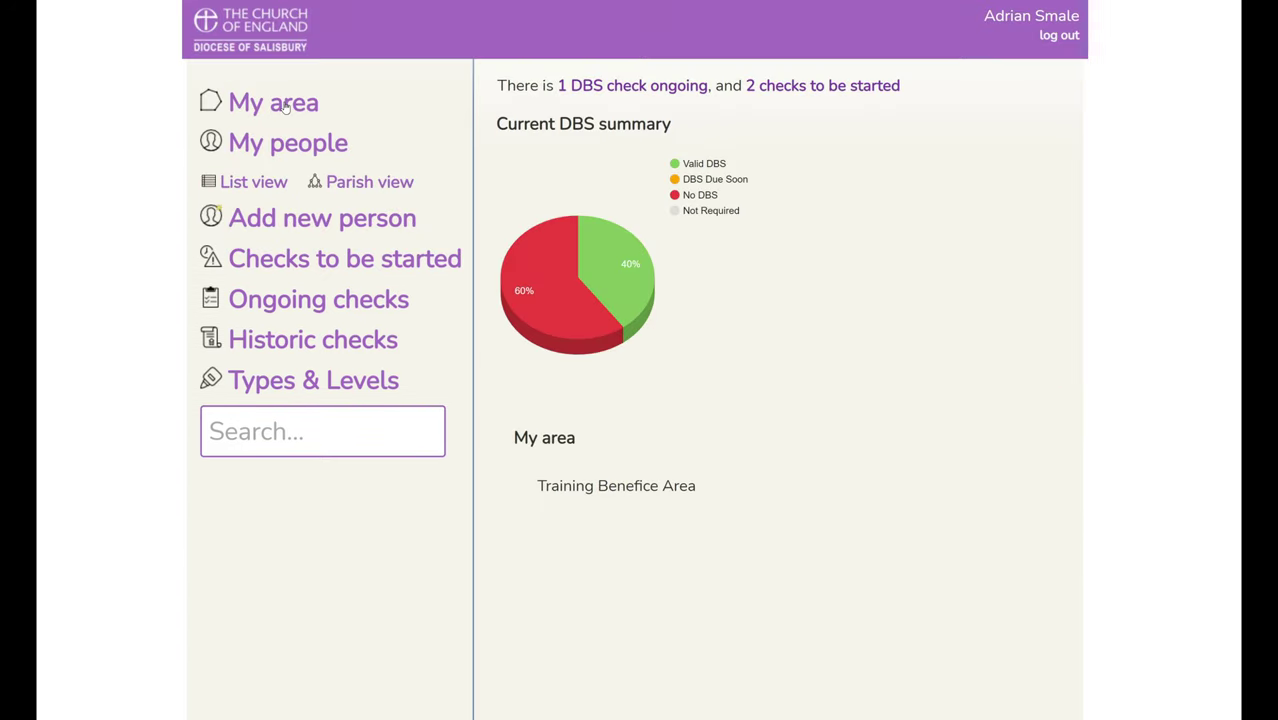